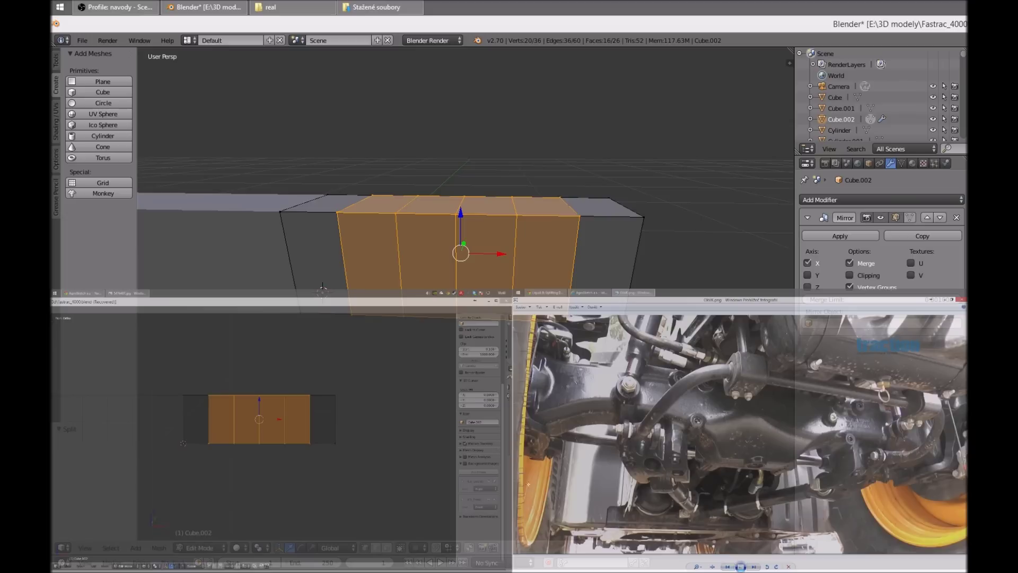
Restore the arched shape of the notch under the axle beam and move an edge into place
key(a)
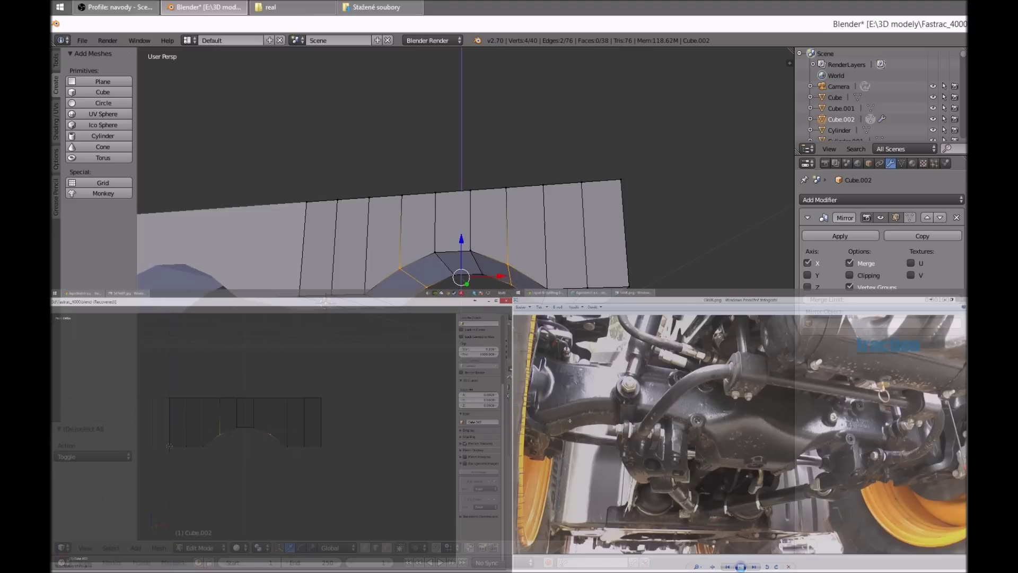
key(ctrl+z)
key(v)
key(ctrl+z)
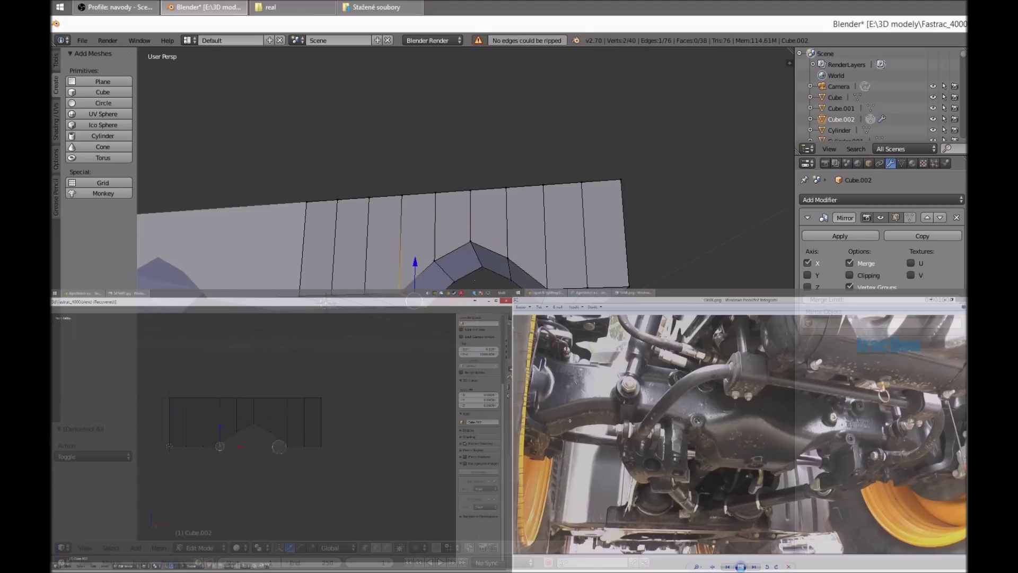
middle_drag(466, 281, 489, 285)
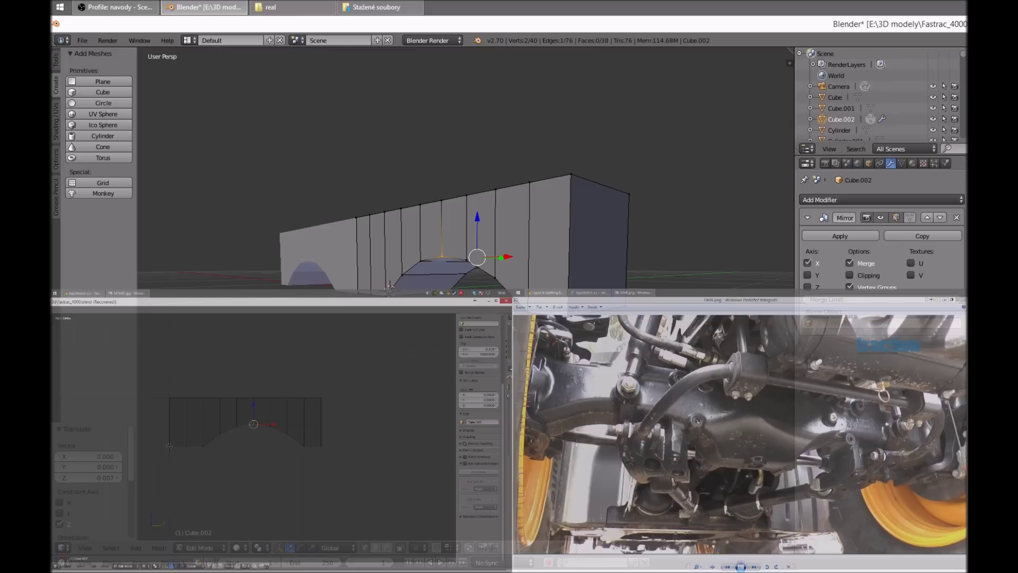
Add two edge loops near the beam's raised end
middle_drag(390, 287, 390, 228)
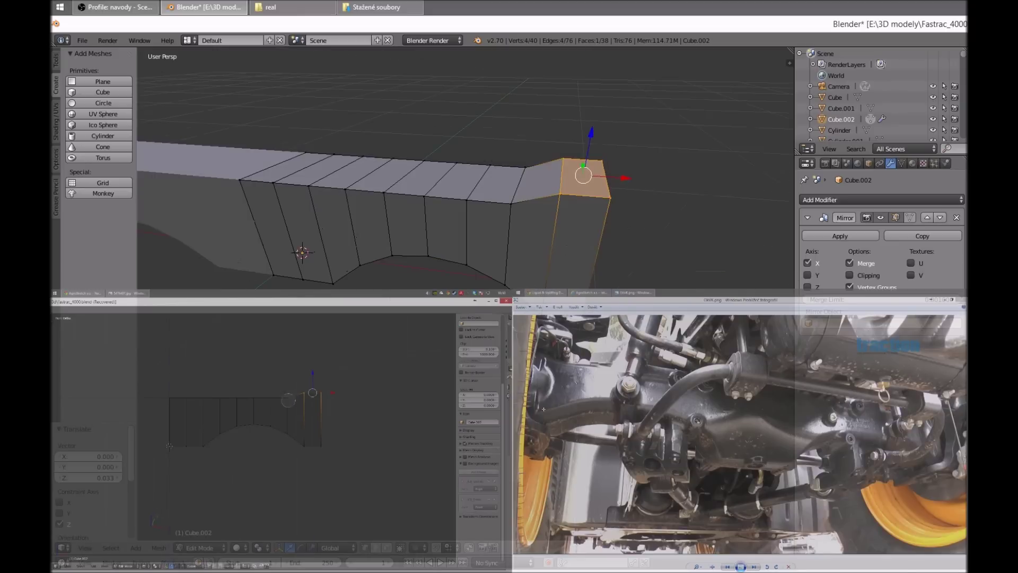
key(ctrl+r)
scroll(537, 223, up, 1)
click(537, 223)
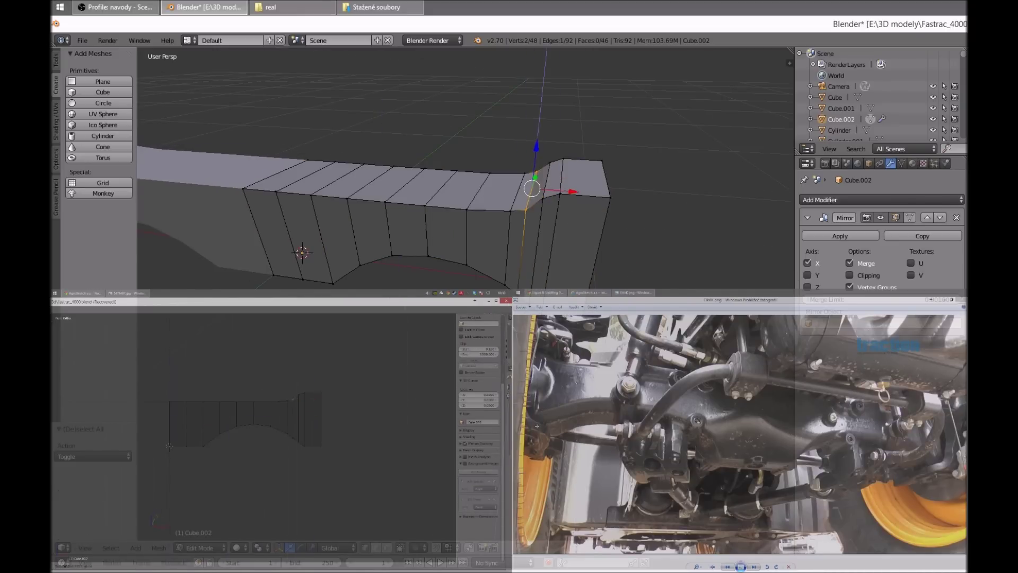
scroll(375, 210, down, 3)
scroll(376, 210, down, 3)
Return to Object Mode and add a Hemi lamp to the scene
key(Tab)
middle_drag(663, 228, 451, 223)
click(56, 83)
click(102, 270)
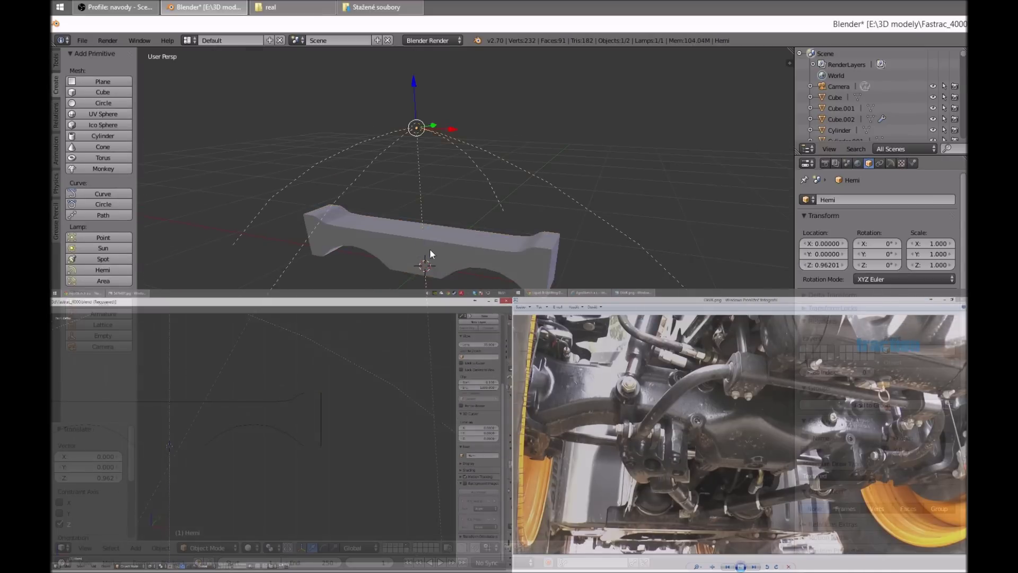
Select the axle beam Cube.002 and cut a new edge loop across it in Edit Mode
scroll(427, 244, up, 3)
scroll(422, 249, up, 3)
right_click(425, 192)
key(Tab)
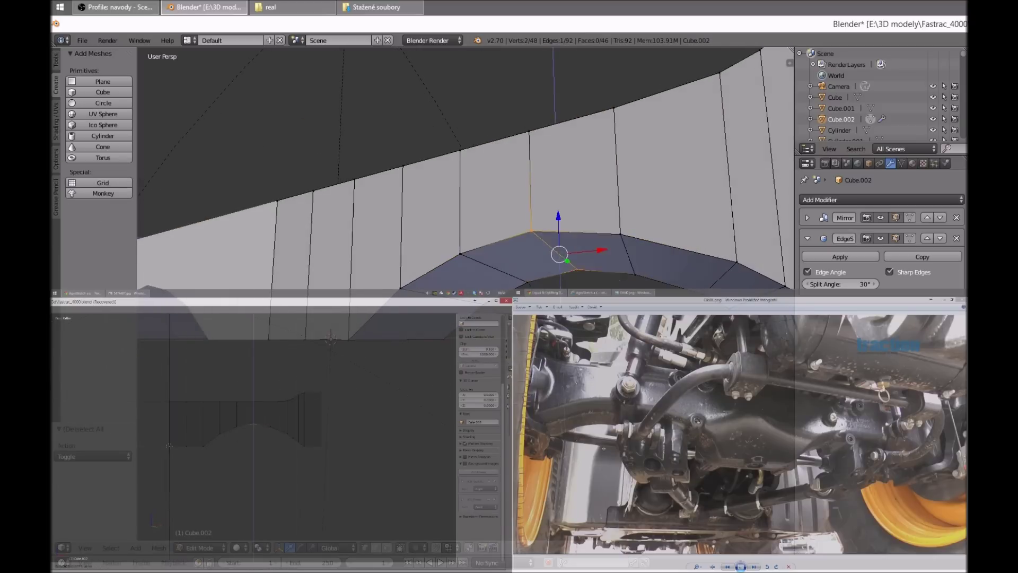
key(a)
key(ctrl+r)
click(517, 260)
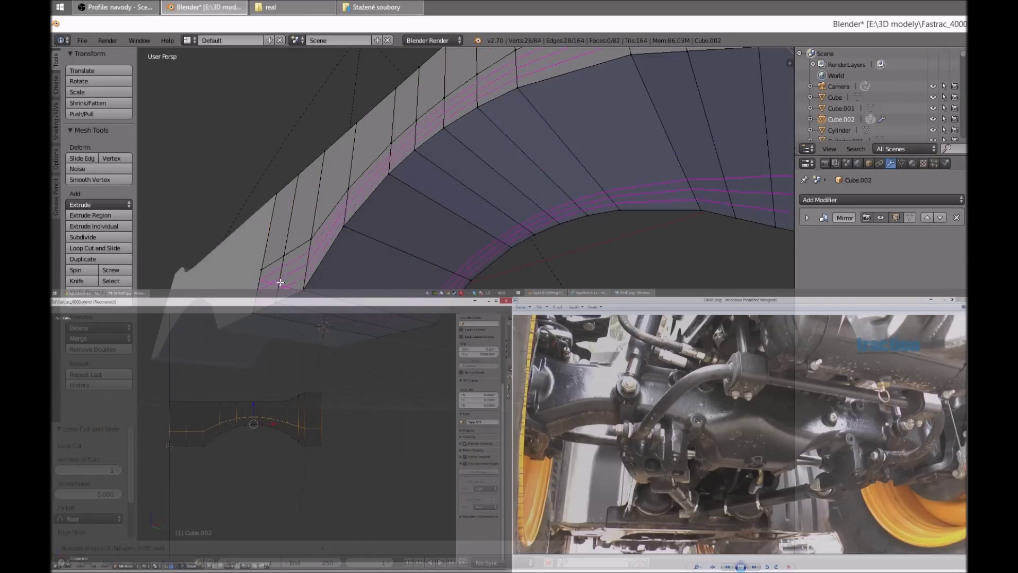
Add three edge loops around the arch and scale the selected geometry down
click(280, 282)
key(s)
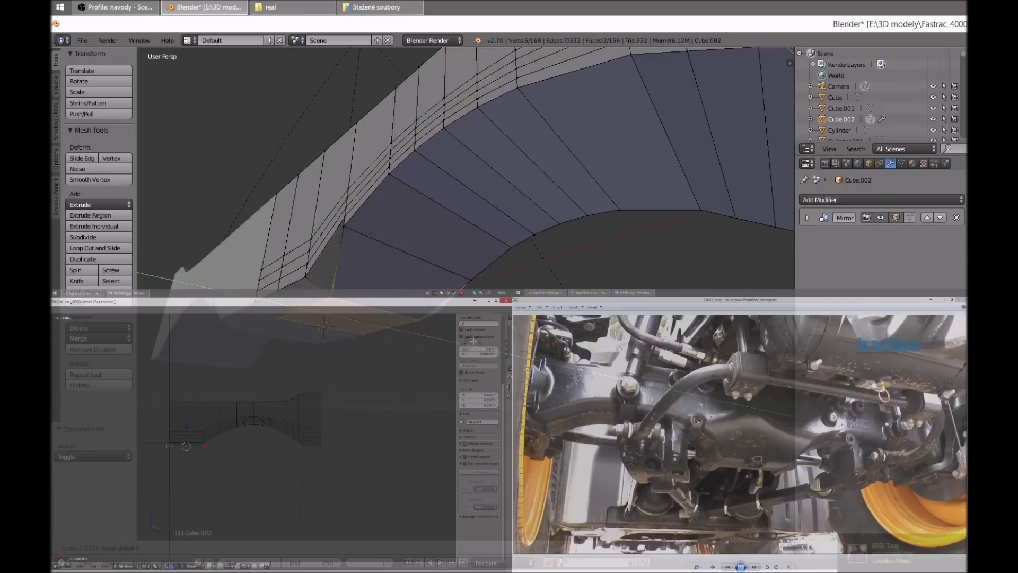
middle_drag(372, 159, 343, 216)
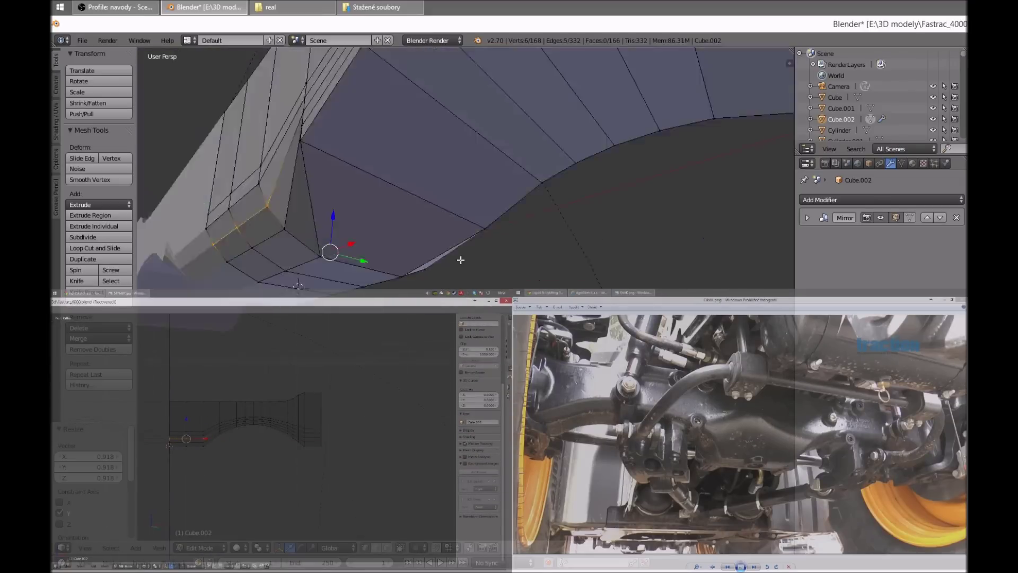
middle_drag(459, 286, 380, 216)
key(a)
mouse_move(634, 274)
middle_down()
mouse_move(648, 269)
mouse_move(575, 264)
middle_up()
Knife-cut the corner of the beam's arch
key(Tab)
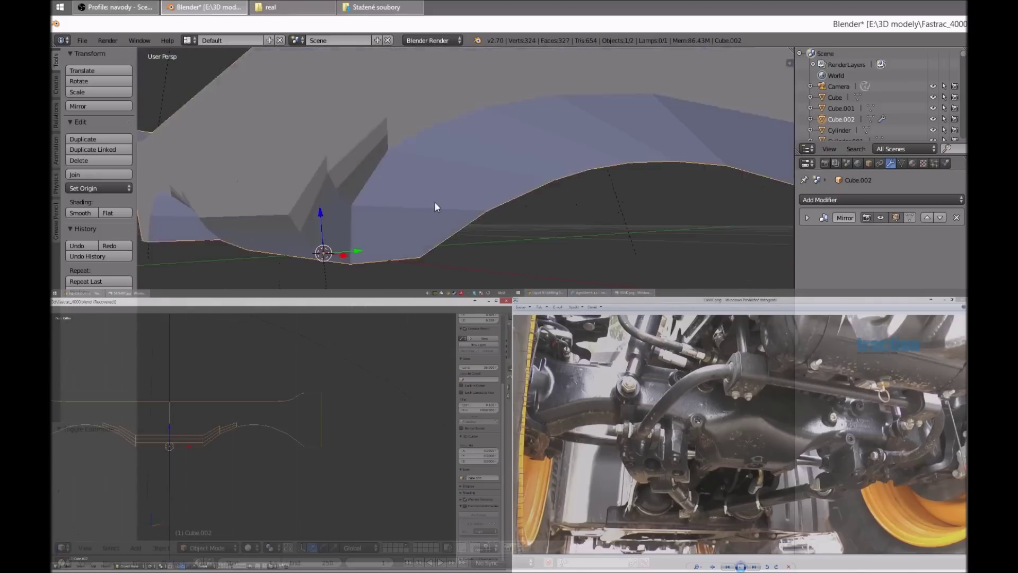
middle_drag(435, 207, 376, 228)
key(Tab)
middle_drag(359, 166, 445, 159)
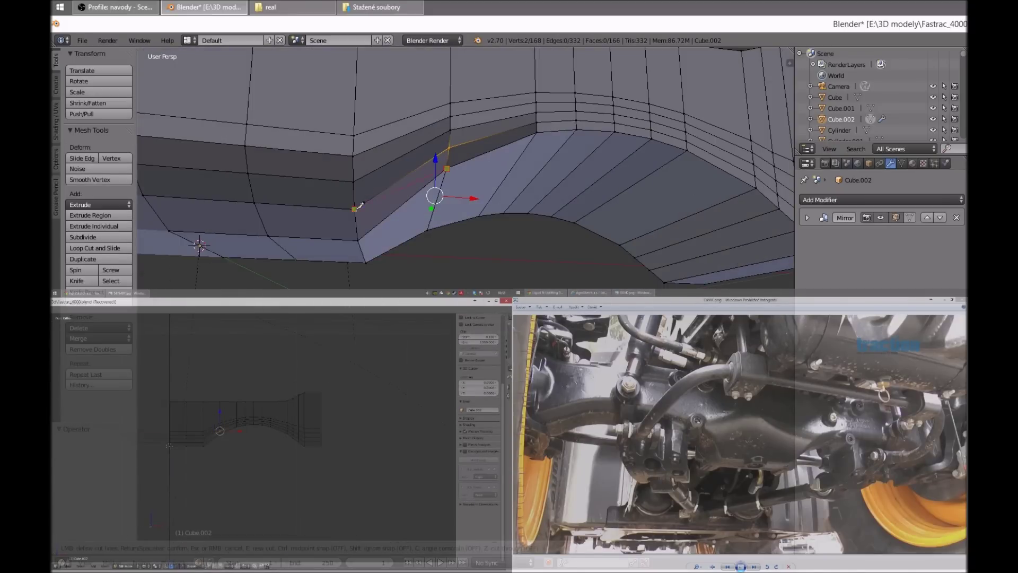
click(535, 163)
key(Return)
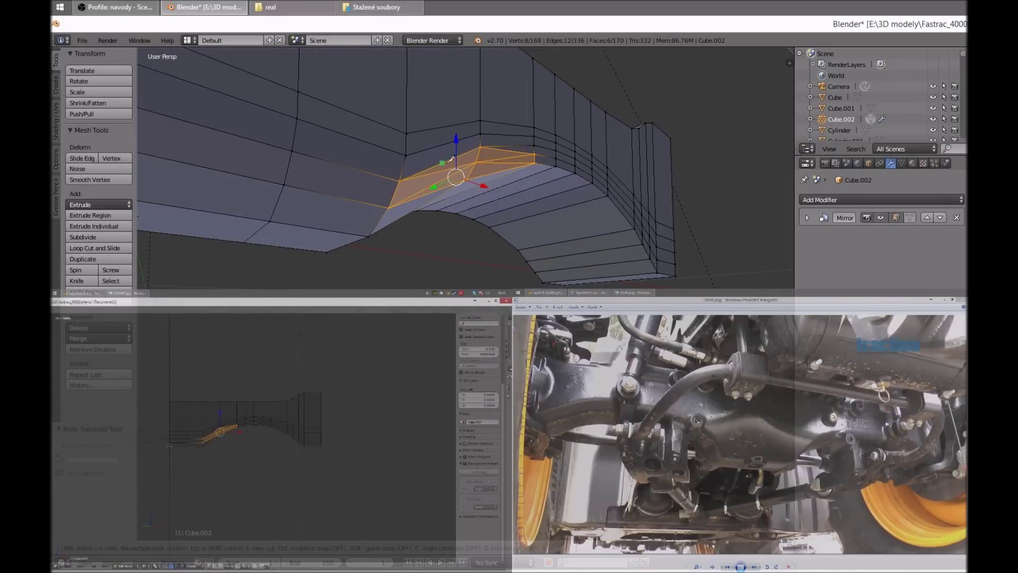
Give the beam an EdgeSplit modifier with a 30° split angle
key(Tab)
mouse_move(447, 165)
middle_down()
mouse_move(444, 151)
mouse_move(449, 224)
mouse_move(516, 255)
middle_up()
click(880, 200)
click(902, 265)
mouse_move(486, 205)
middle_down()
mouse_move(495, 256)
mouse_move(429, 196)
middle_up()
Select the faces along the arch in Edit Mode
key(Tab)
scroll(495, 256, up, 5)
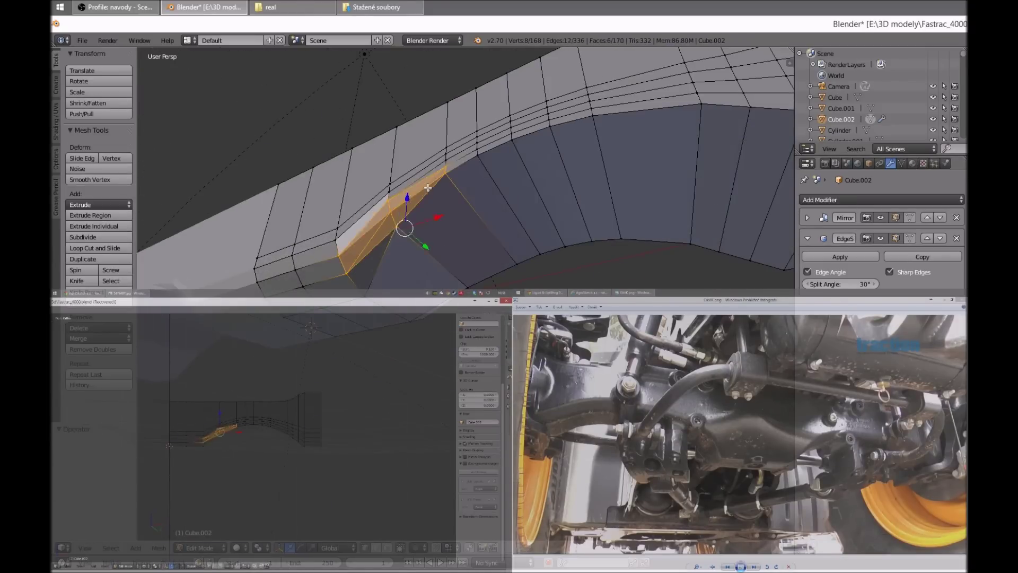
key(Tab)
key(Tab)
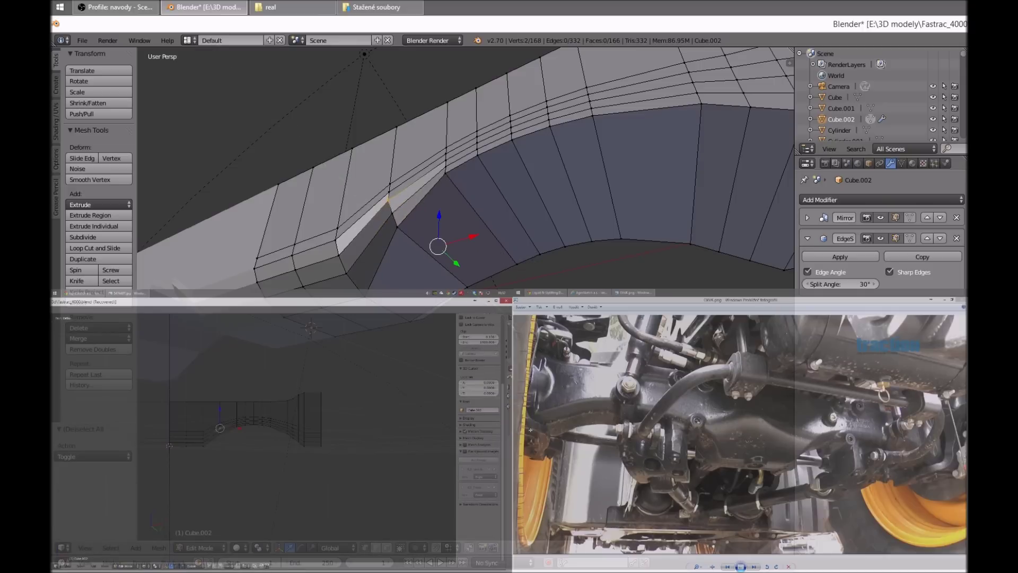
middle_drag(495, 256, 483, 249)
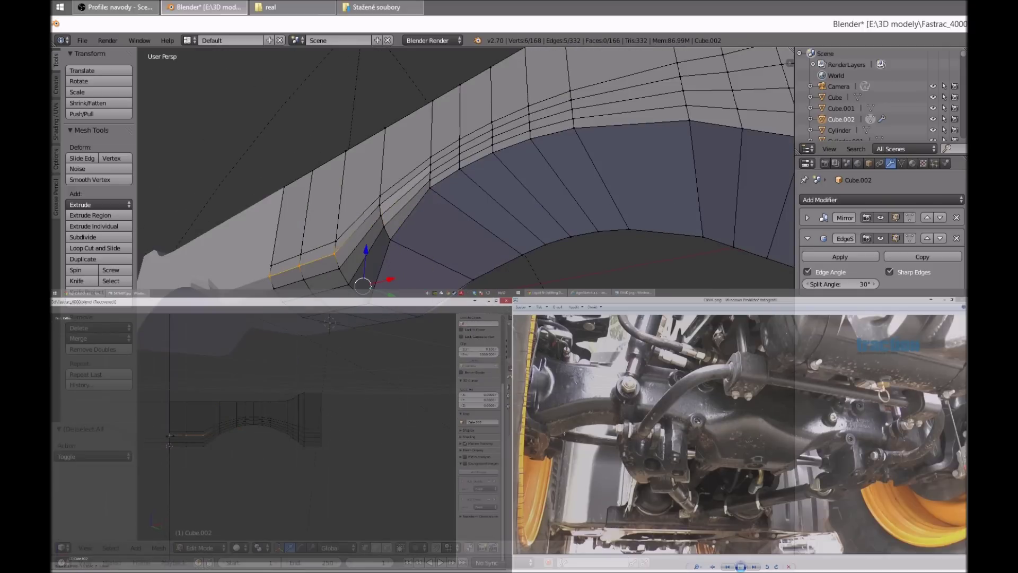
key(a)
middle_drag(467, 175, 509, 153)
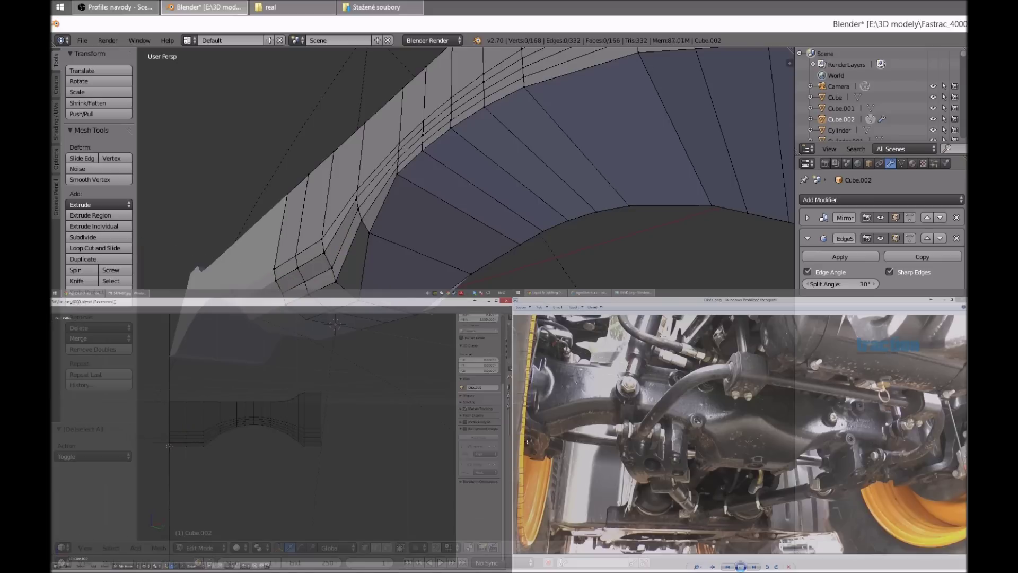
click(361, 313)
middle_drag(466, 175, 488, 138)
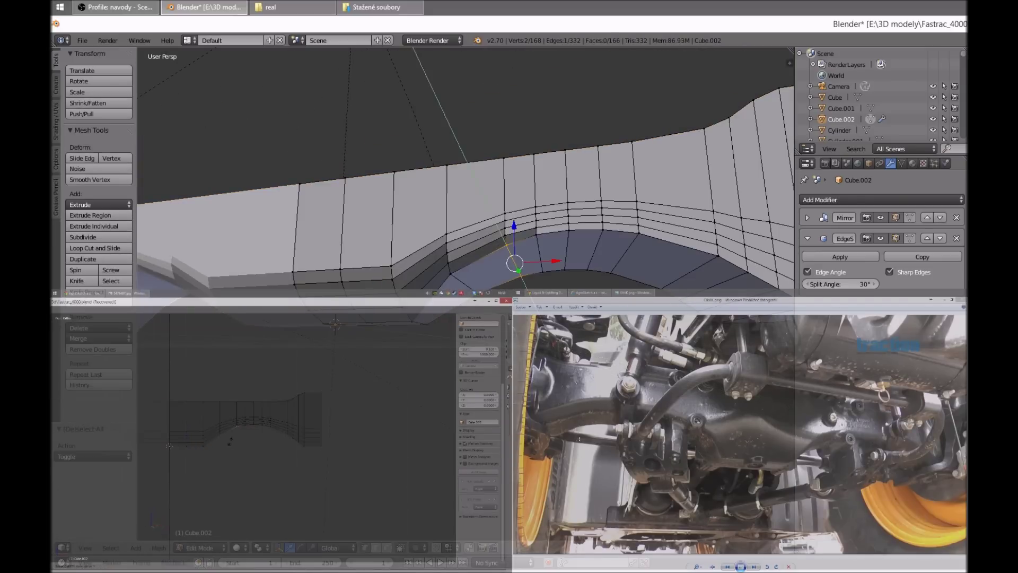
middle_drag(461, 276, 476, 267)
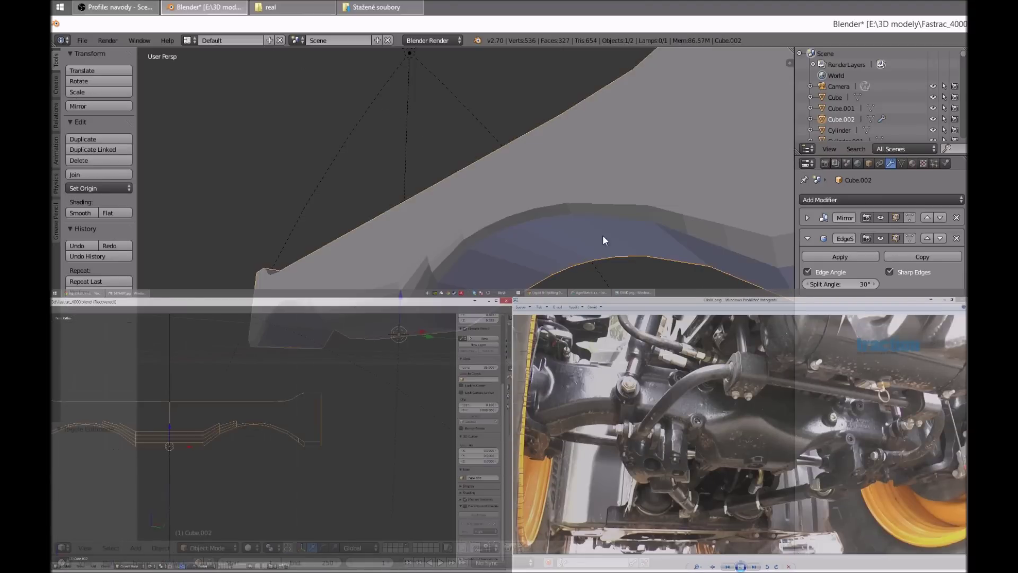
Select an edge on the arch, then begin another edge loop cut
key(a)
right_click(515, 257)
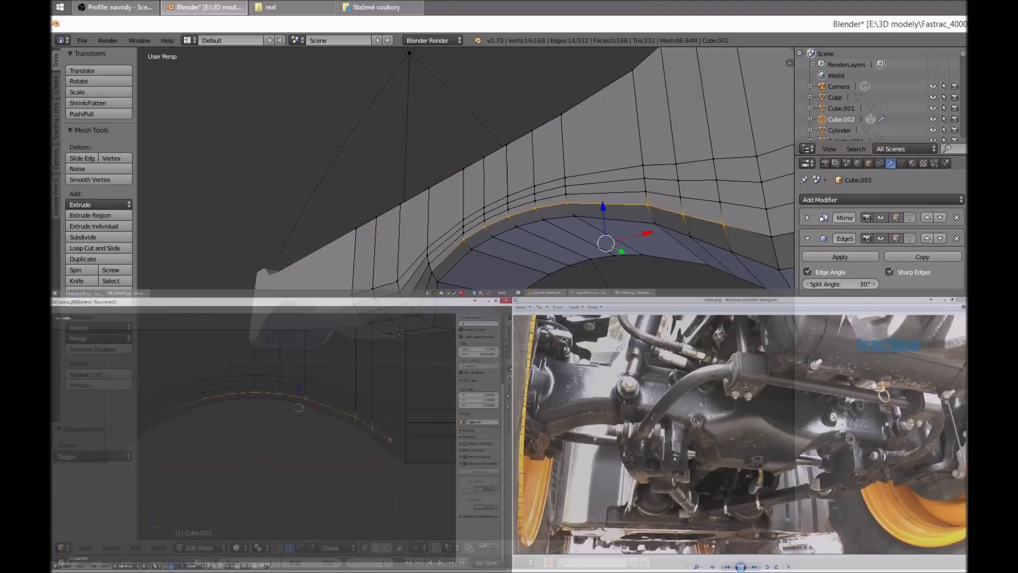
key(Tab)
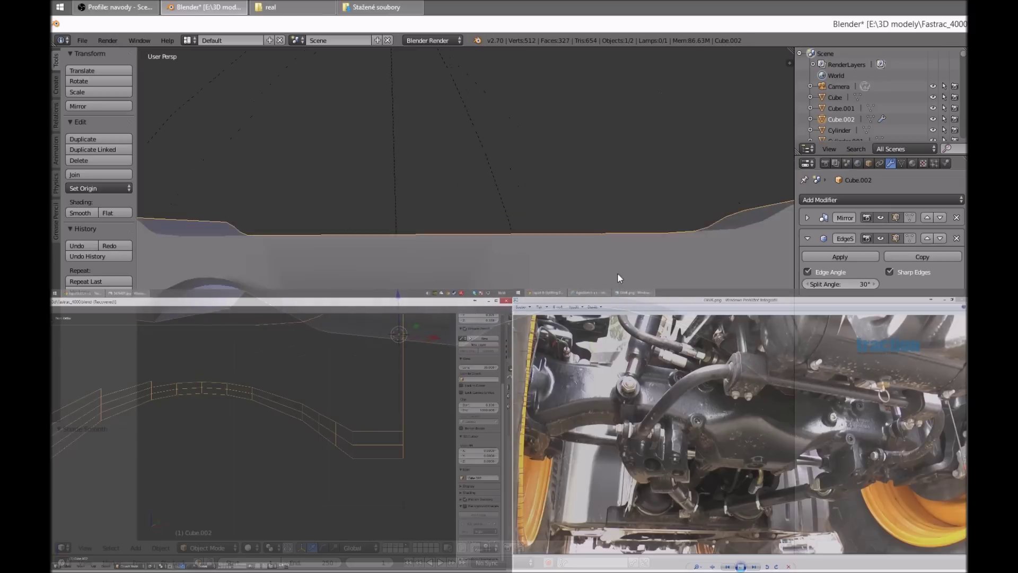
key(Tab)
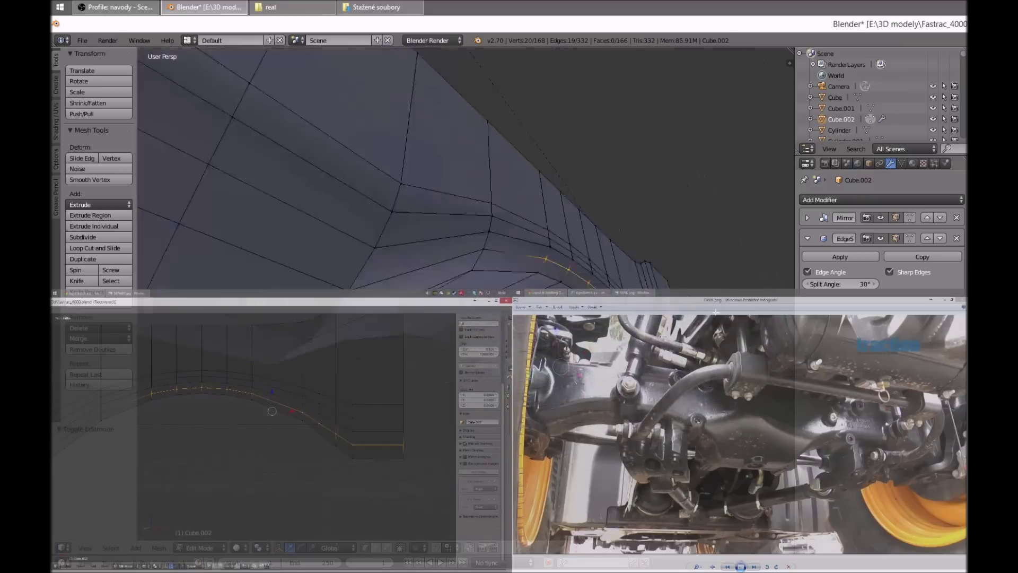
key(a)
key(ctrl+r)
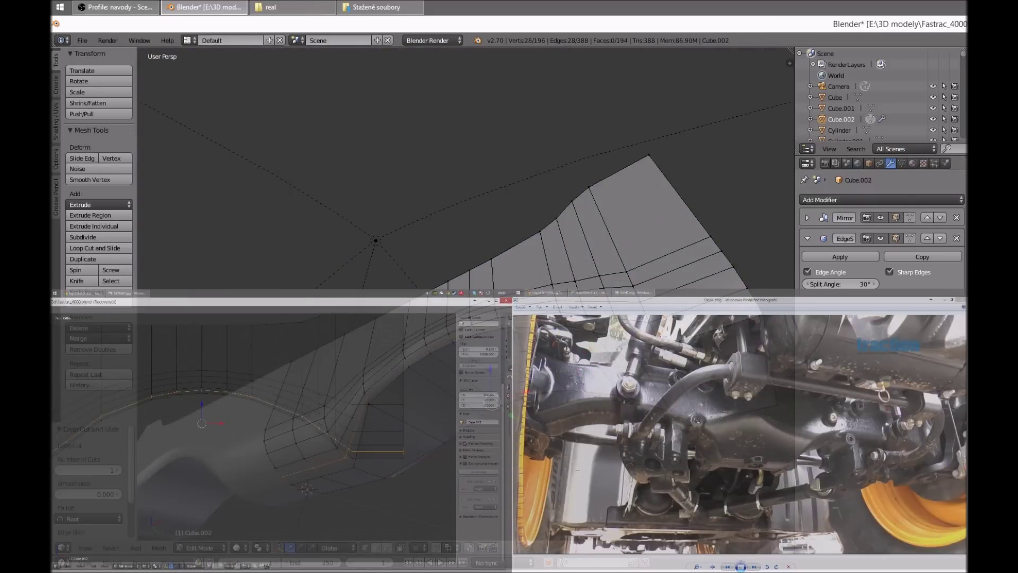
Circle-select the middle section faces around the arch and shrink them slightly
middle_drag(242, 421, 165, 401)
key(a)
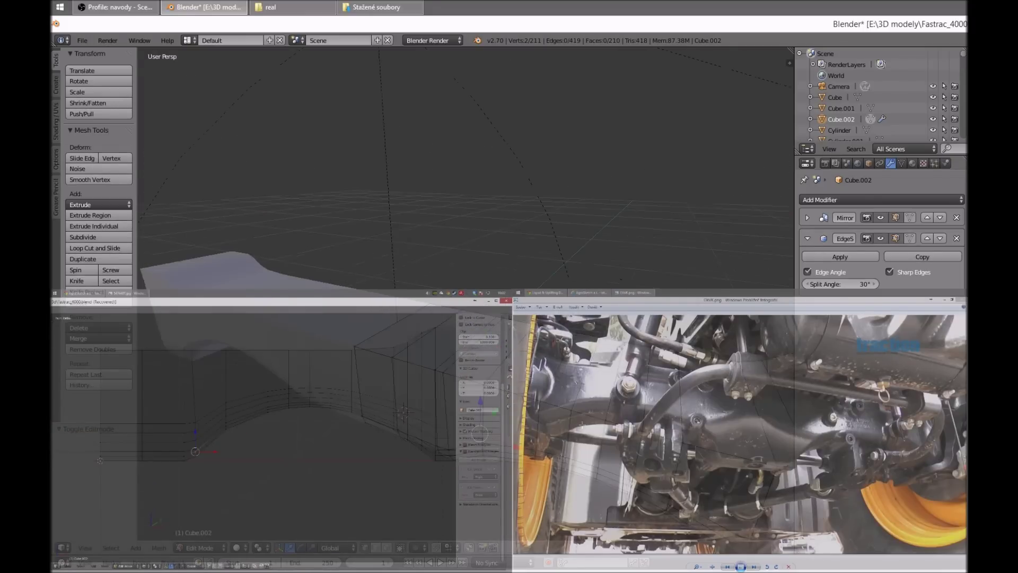
drag(225, 366, 361, 403)
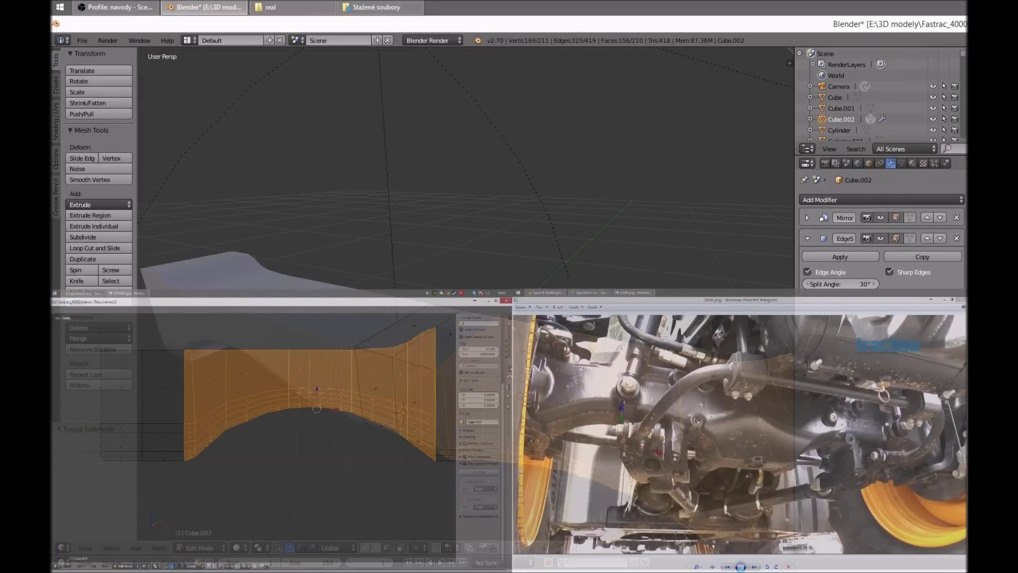
scroll(587, 207, down, 8)
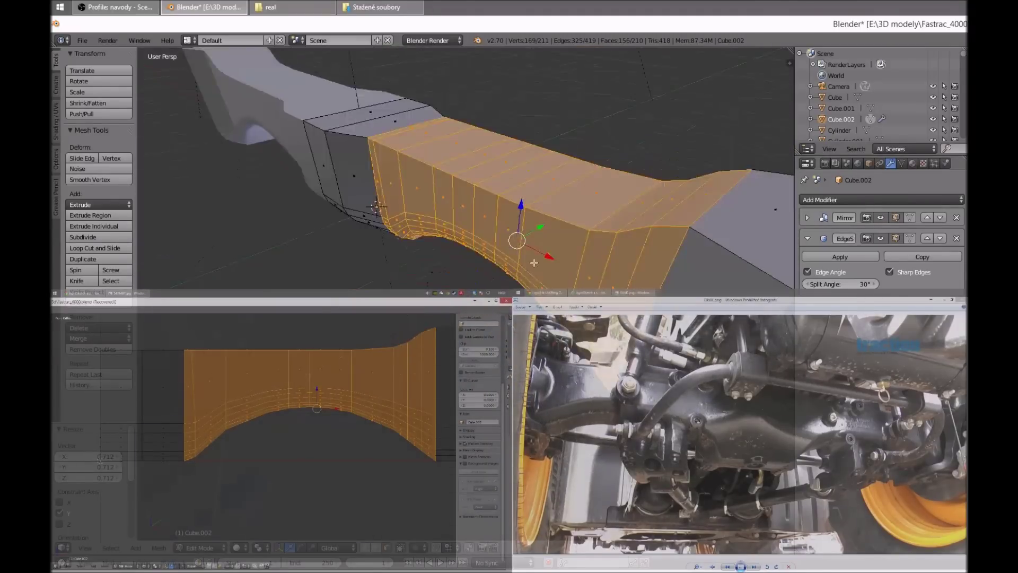
middle_drag(563, 263, 381, 252)
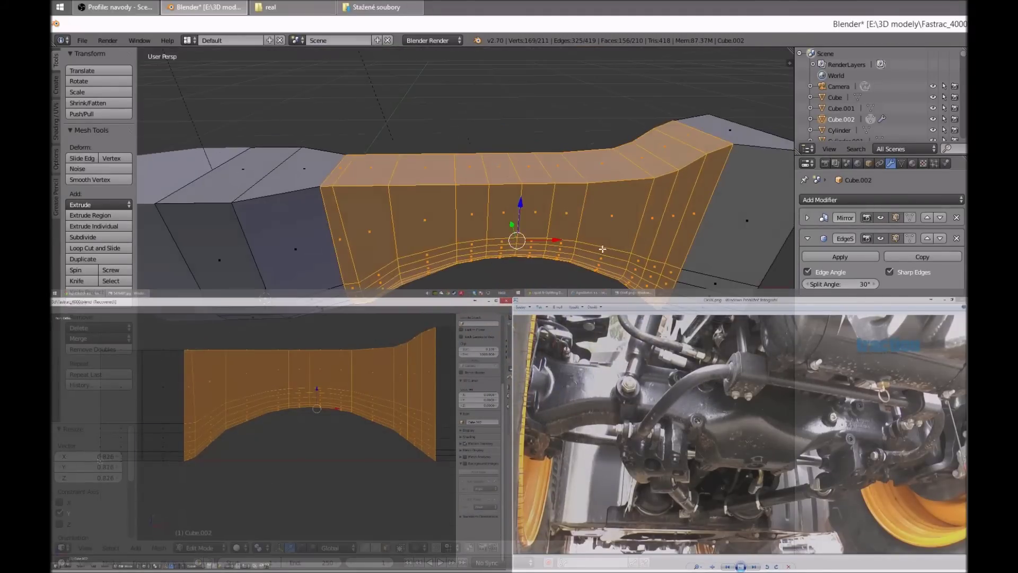
Try dissolving the middle section's vertical edges, undo it, and view the whole beam in Object Mode
key(a)
drag(394, 215, 608, 211)
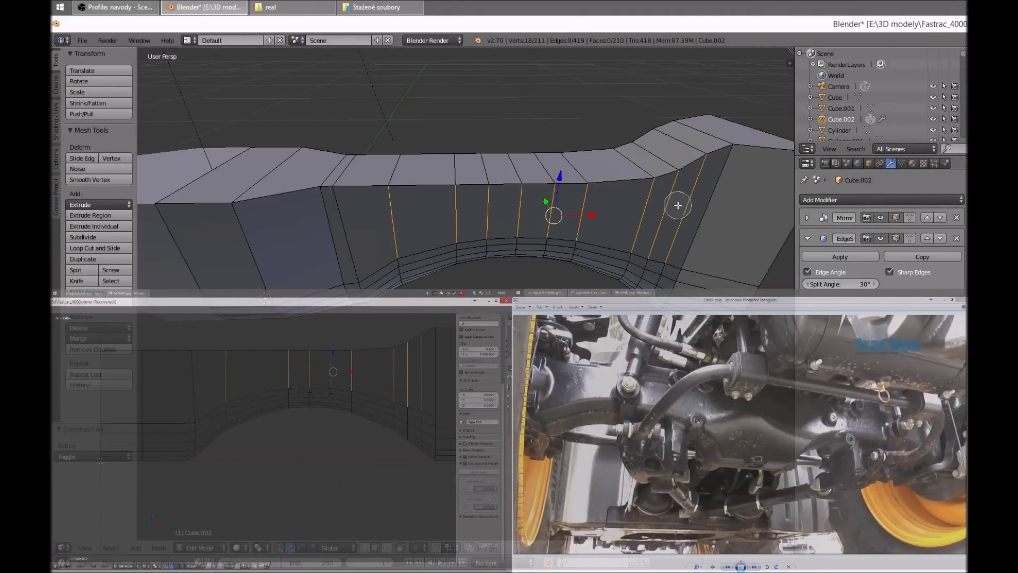
mouse_move(466, 169)
middle_down()
mouse_move(773, 213)
mouse_move(493, 206)
middle_up()
key(x)
click(490, 275)
mouse_move(491, 276)
middle_down()
mouse_move(437, 226)
mouse_move(463, 189)
mouse_move(674, 169)
mouse_move(544, 204)
middle_up()
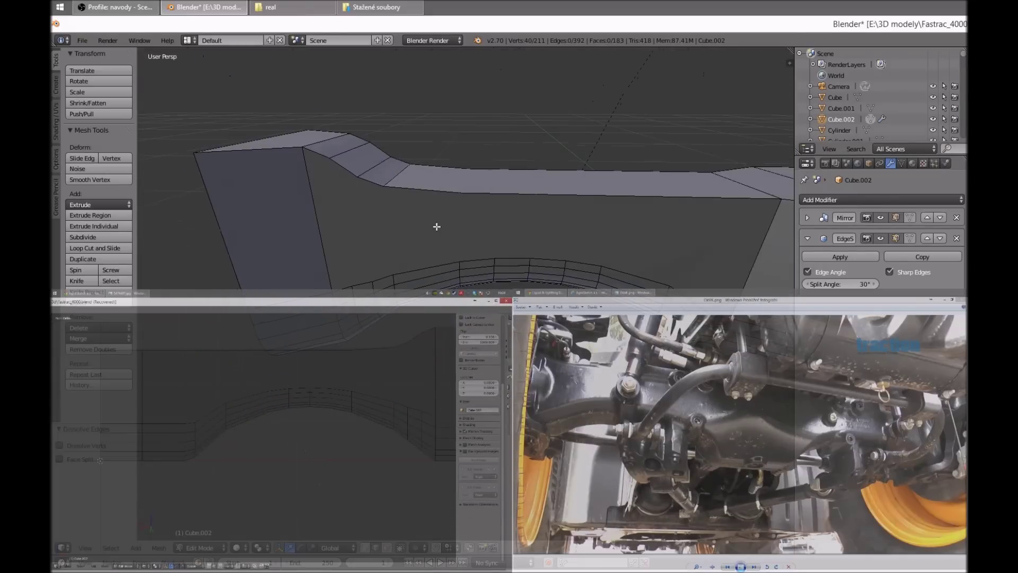
key(ctrl+z)
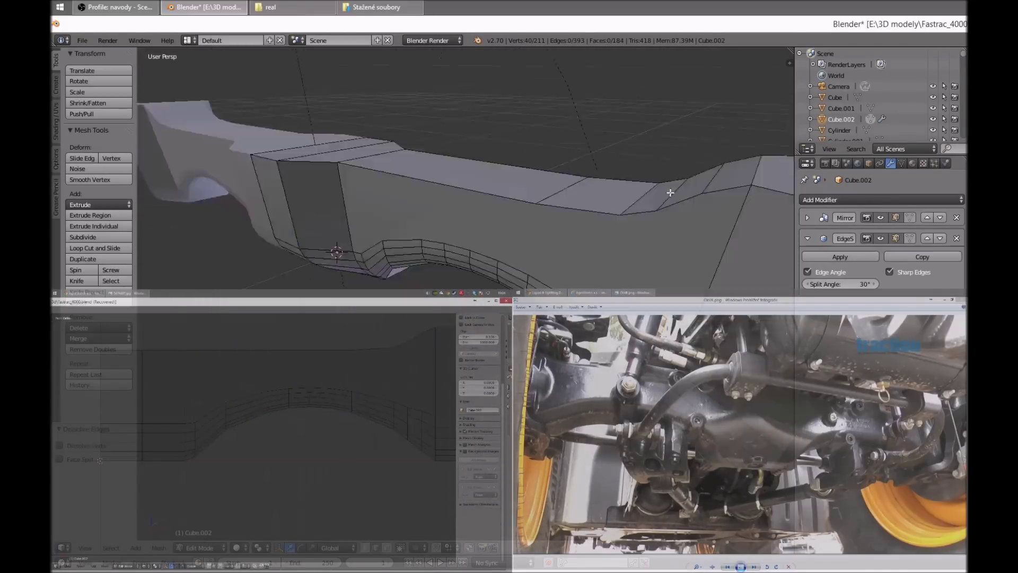
key(Tab)
scroll(441, 270, down, 5)
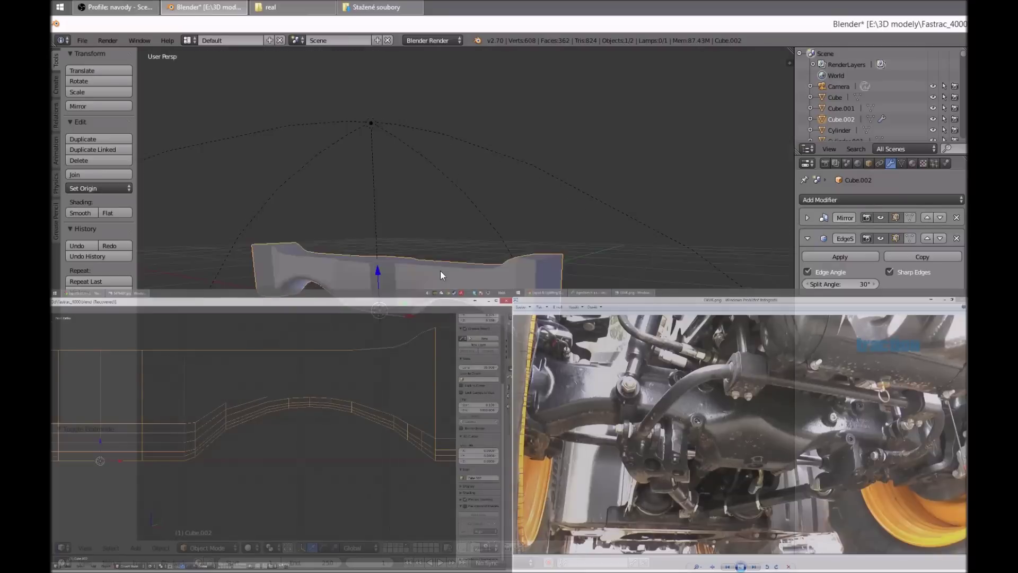
Dissolve the stray selected vertices from the beam's mesh
scroll(448, 311, down, 3)
key(Tab)
scroll(448, 311, up, 4)
middle_drag(448, 311, 454, 282)
scroll(454, 282, up, 2)
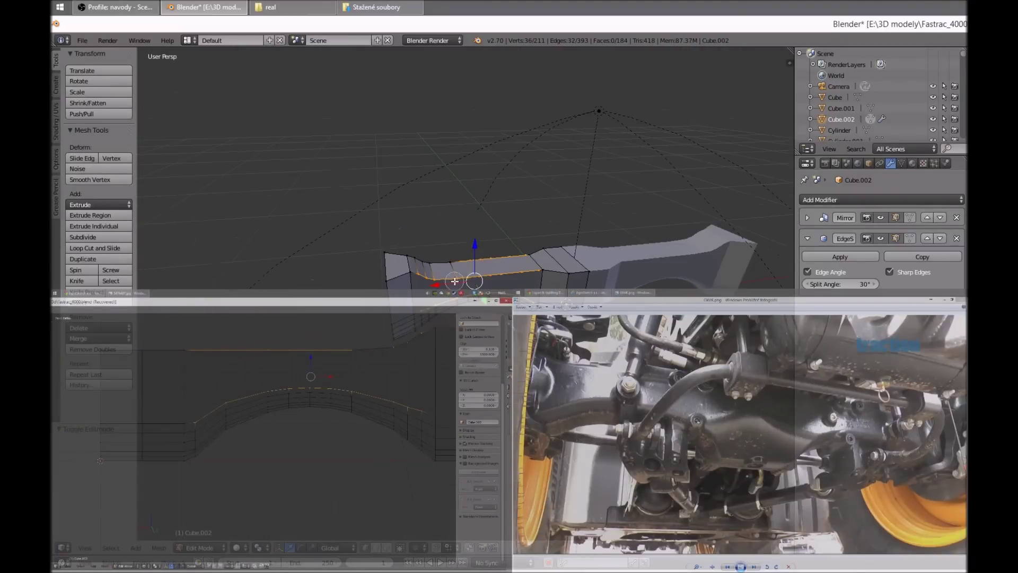
key(x)
middle_drag(609, 257, 508, 271)
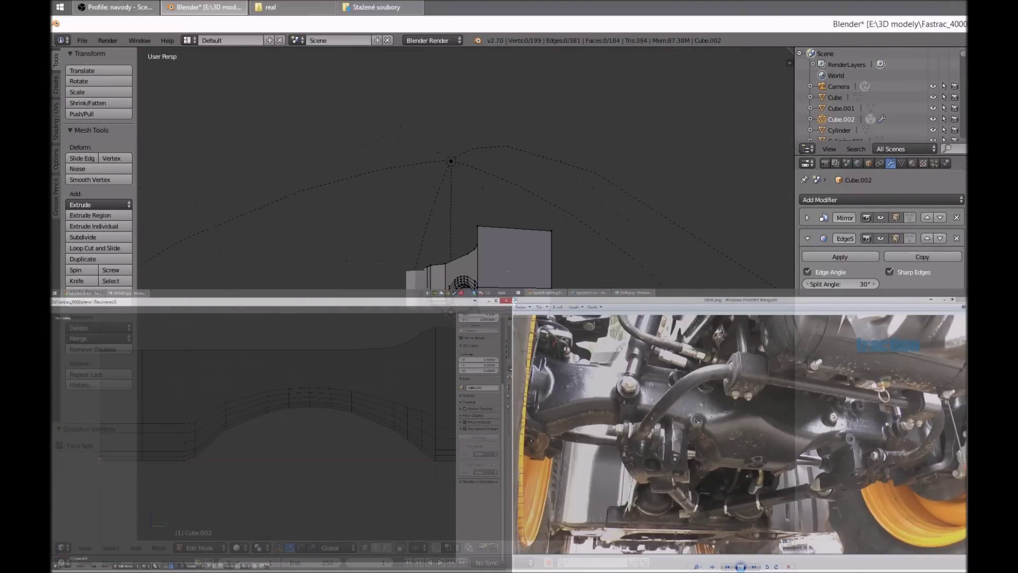
Cut a new edge loop across the beam's middle strip
key(Tab)
middle_drag(474, 300, 333, 276)
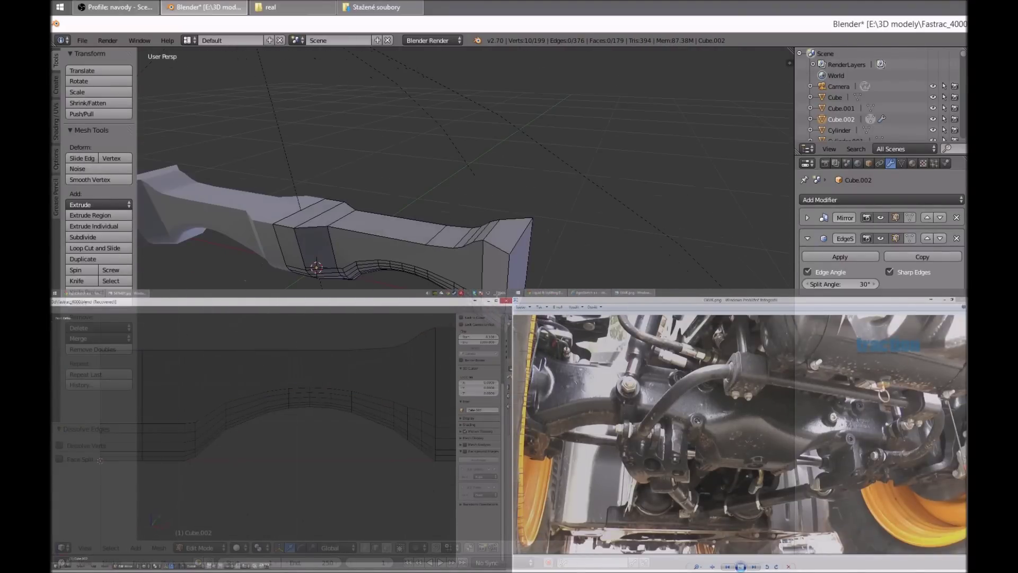
scroll(287, 290, up, 3)
key(ctrl+r)
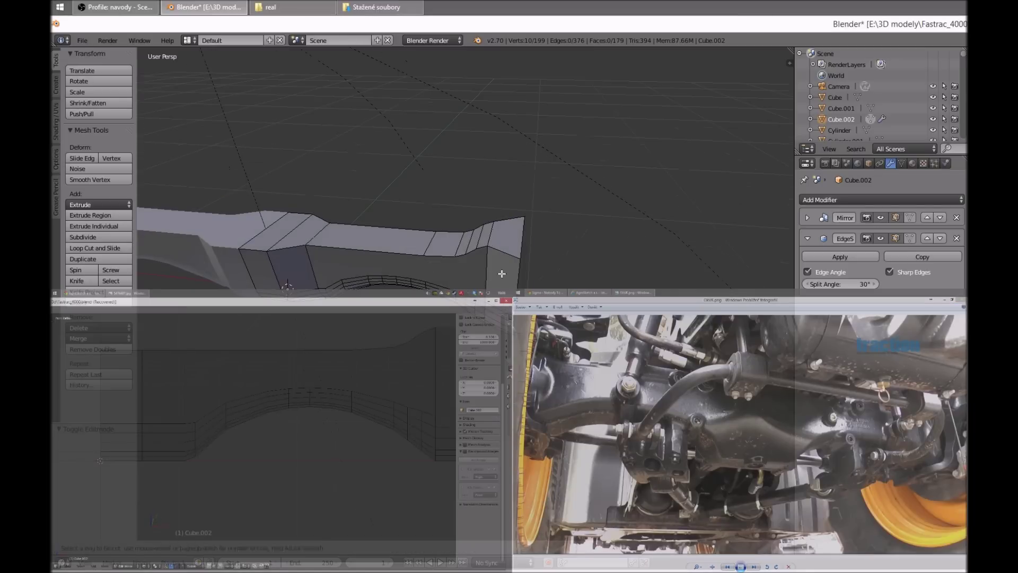
click(494, 255)
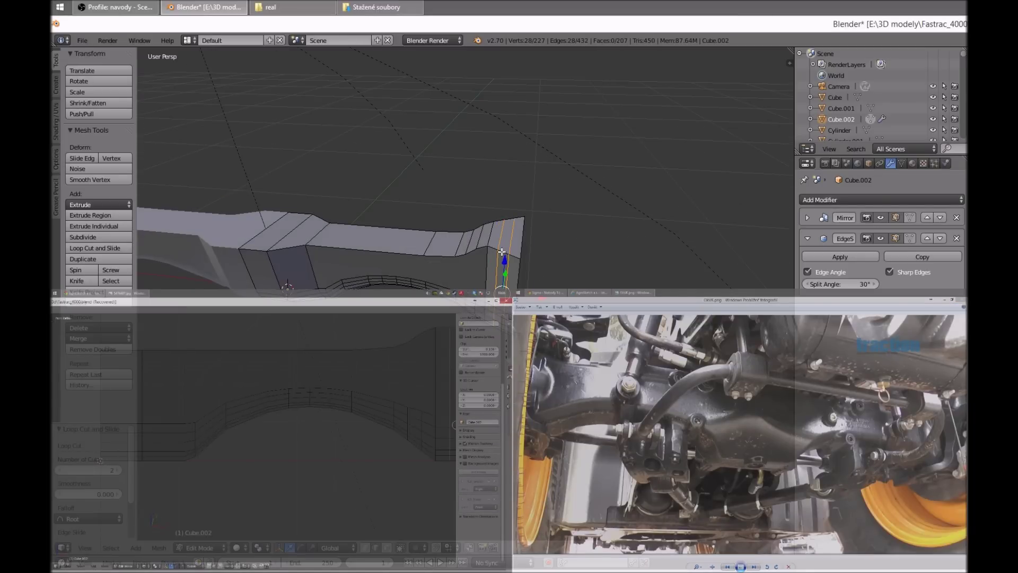
scroll(530, 254, down, 4)
mouse_move(530, 254)
middle_down()
mouse_move(568, 245)
mouse_move(439, 264)
mouse_move(639, 246)
middle_up()
scroll(492, 280, up, 4)
mouse_move(492, 279)
middle_down()
mouse_move(449, 267)
mouse_move(448, 410)
mouse_move(727, 161)
middle_up()
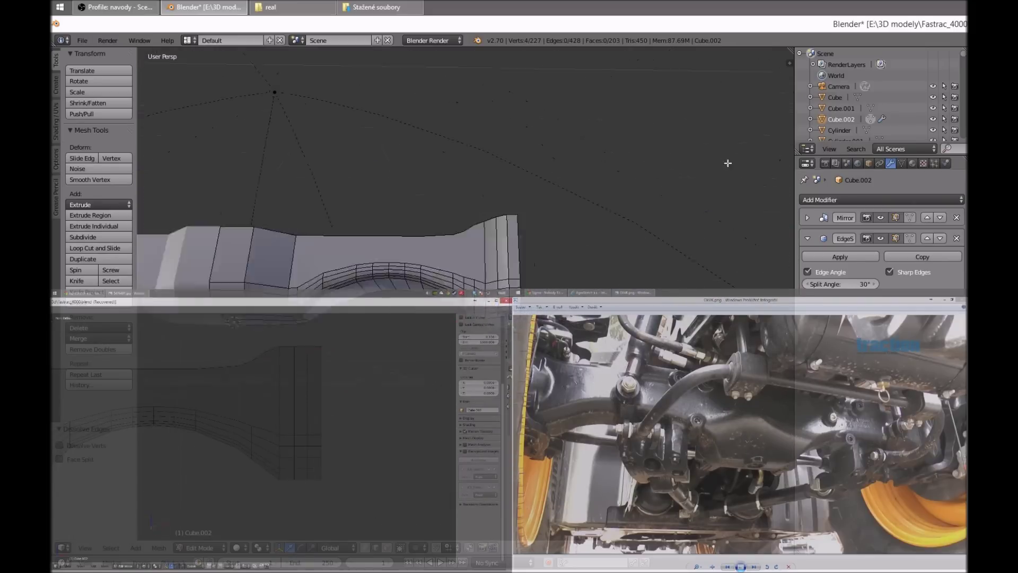
Scale the selected part of the beam along Y to 0.852
key(Tab)
key(Tab)
mouse_move(500, 284)
middle_down()
mouse_move(314, 261)
mouse_move(338, 243)
mouse_move(376, 345)
mouse_move(415, 320)
middle_up()
key(s)
key(y)
key(Return)
key(Tab)
key(Tab)
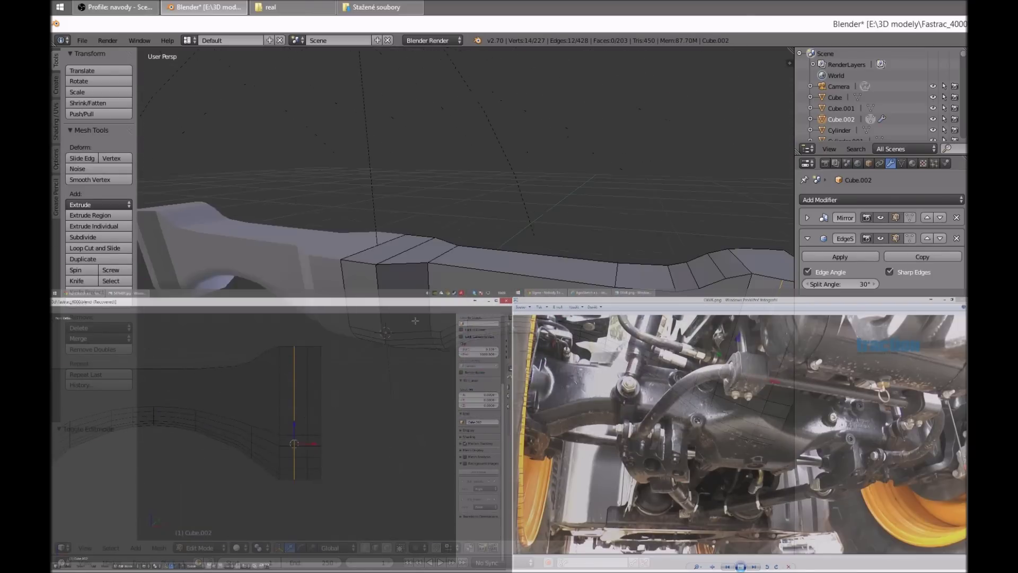
Add another edge loop and scale it along Y to 0.957
click(428, 278)
key(s)
key(y)
key(Return)
mouse_move(428, 278)
middle_down()
mouse_move(378, 273)
mouse_move(453, 209)
mouse_move(463, 263)
mouse_move(475, 217)
mouse_move(402, 280)
mouse_move(336, 261)
middle_up()
key(Tab)
key(Tab)
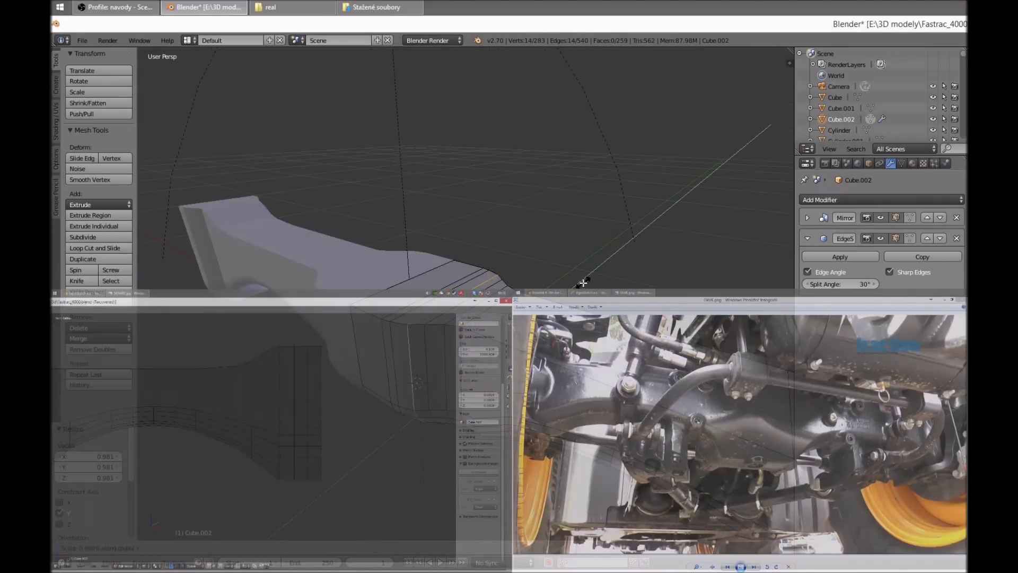
Knife-cut new edges across a face on the beam's raised bend
middle_drag(584, 281, 552, 202)
key(Tab)
middle_drag(477, 212, 537, 281)
key(Tab)
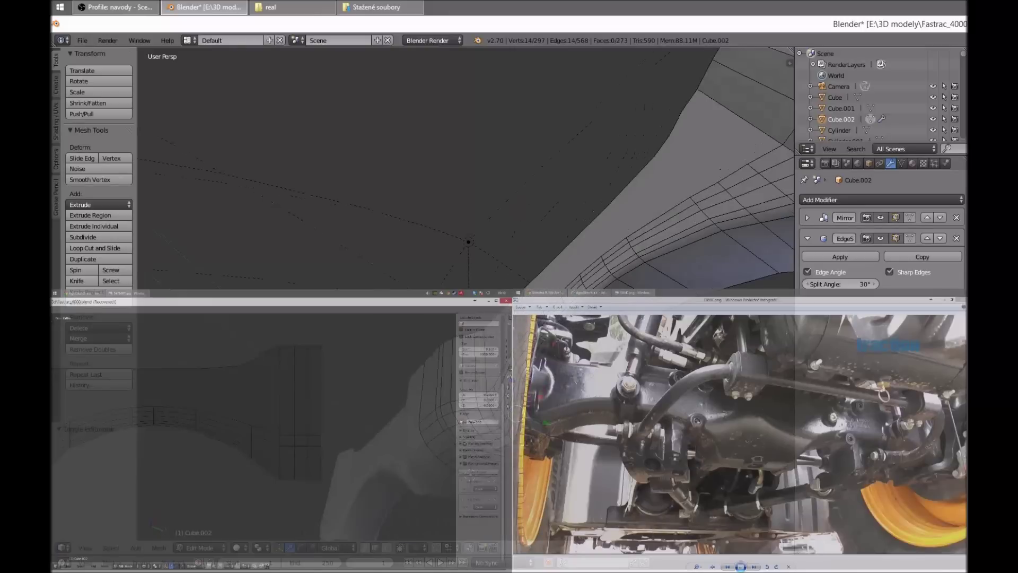
middle_drag(467, 170, 371, 202)
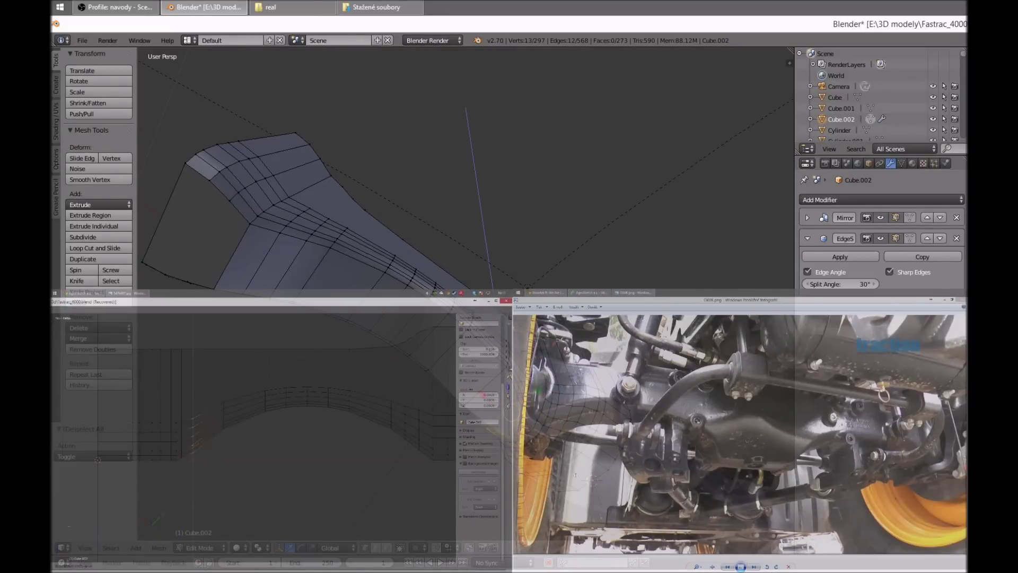
mouse_move(467, 170)
middle_down()
mouse_move(467, 106)
mouse_move(467, 201)
middle_up()
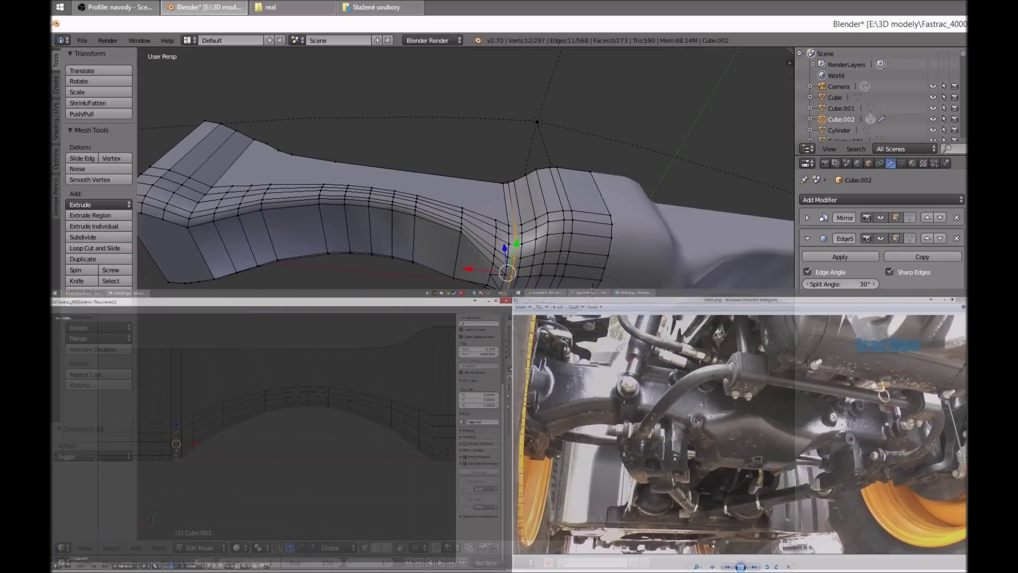
middle_drag(593, 290, 477, 234)
key(k)
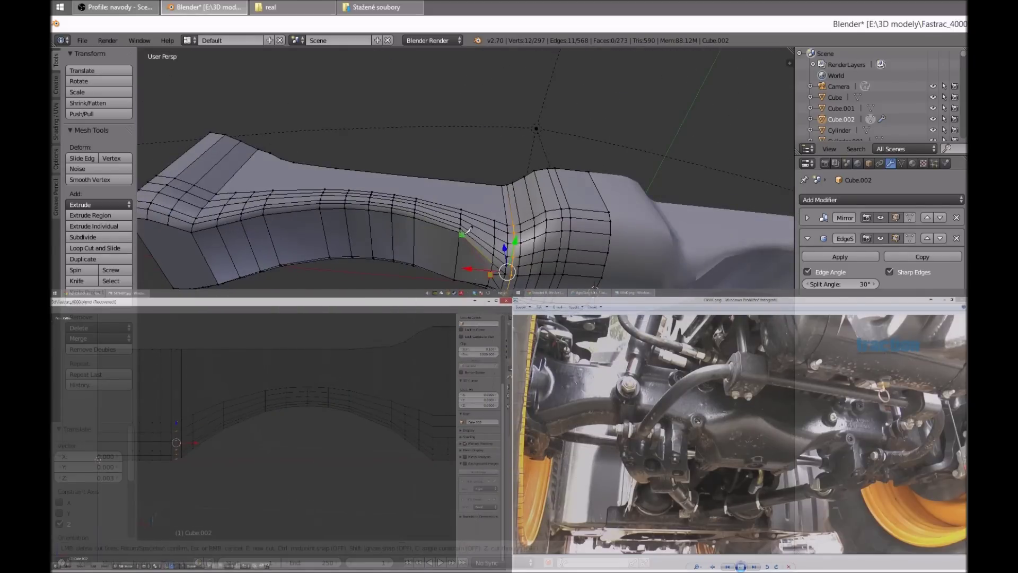
key(Return)
mouse_move(499, 282)
middle_down()
mouse_move(459, 254)
mouse_move(583, 239)
mouse_move(517, 265)
middle_up()
Select vertices and an edge loop on the bend and move them along Z to round it
right_click(515, 259)
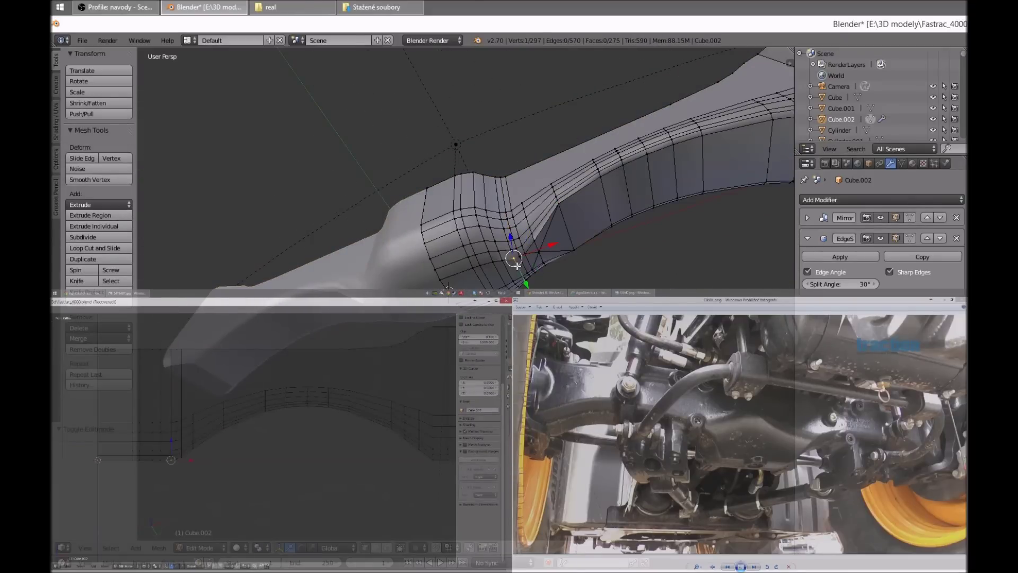
mouse_move(515, 236)
middle_down()
mouse_move(486, 275)
mouse_move(484, 250)
middle_up()
ctrl+alt+right_click(487, 276)
click(484, 249)
mouse_move(444, 194)
middle_down()
mouse_move(421, 212)
mouse_move(424, 233)
middle_up()
alt+right_click(461, 269)
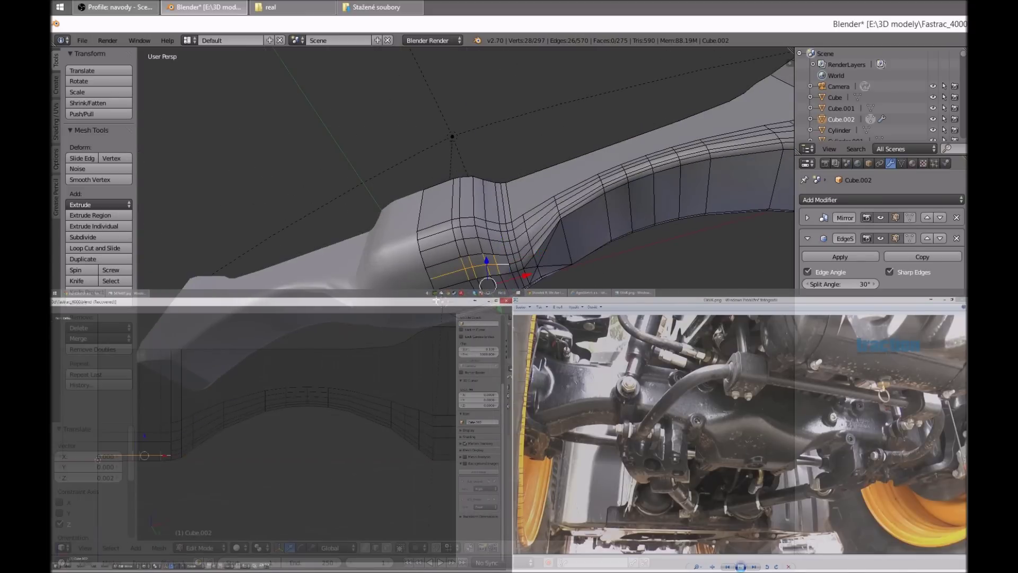
mouse_move(488, 263)
middle_down()
mouse_move(426, 218)
mouse_move(411, 259)
middle_up()
right_click(495, 270)
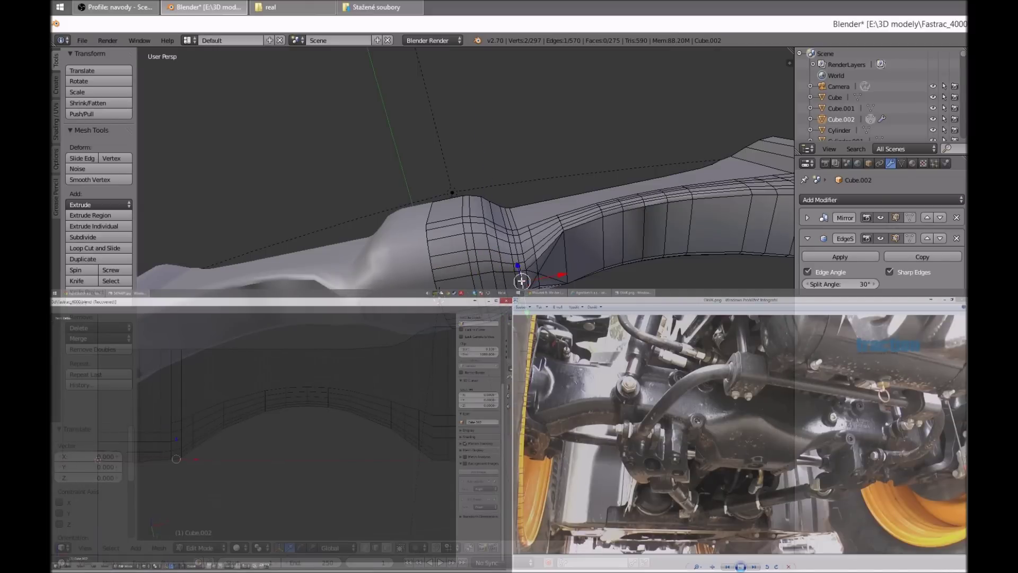
Inspect the beam from several angles, close the render preview, and re-enter Edit Mode
middle_drag(523, 264, 574, 236)
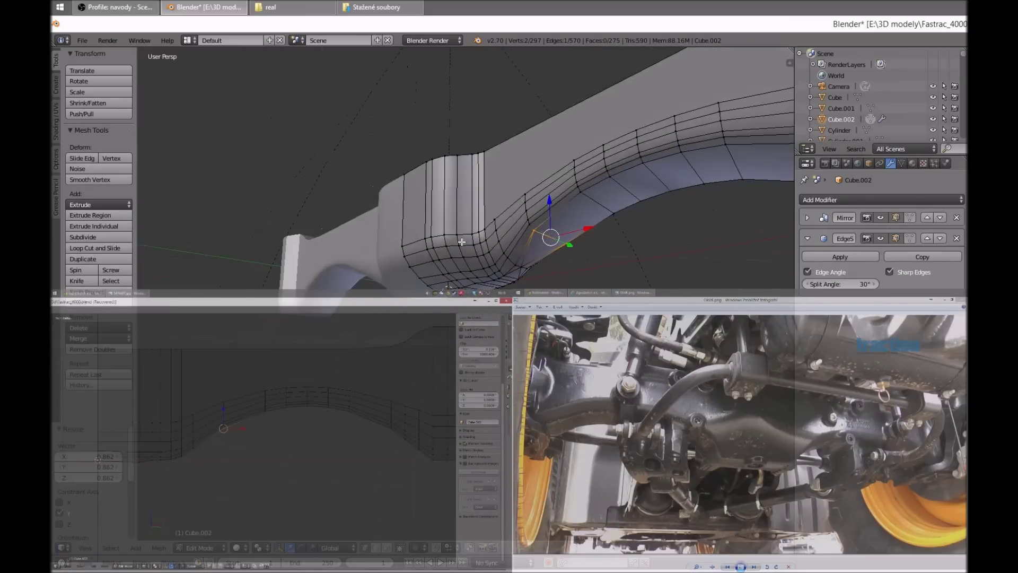
middle_drag(462, 242, 502, 245)
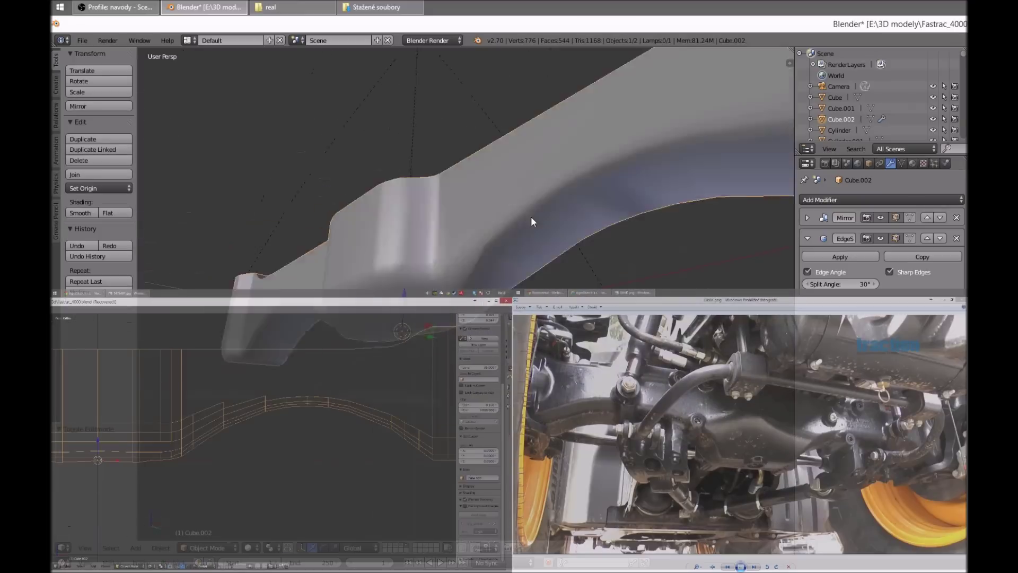
key(Escape)
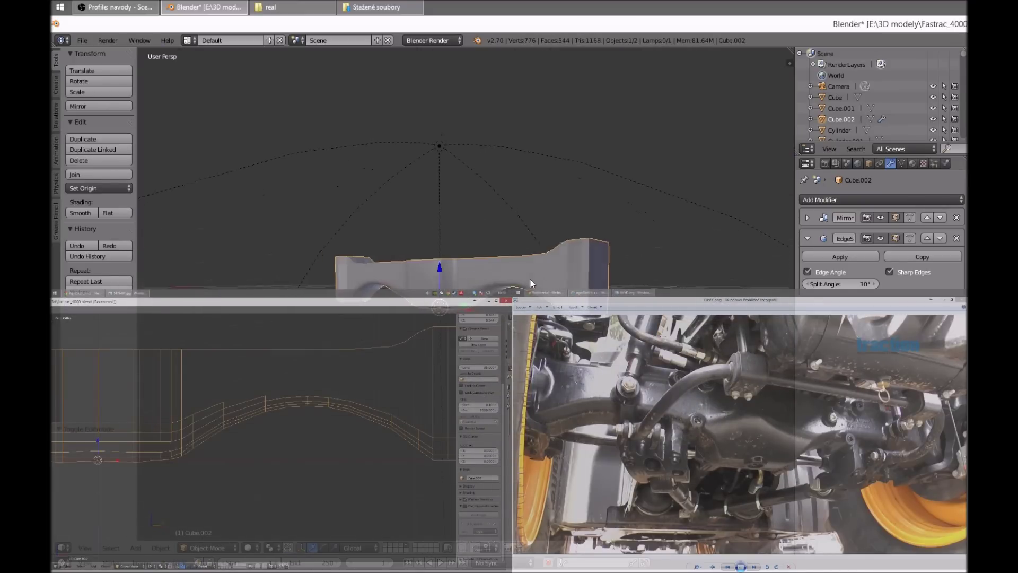
key(Tab)
click(55, 85)
Add a cylinder to the beam mesh and offset it along X
click(102, 135)
key(g)
key(x)
key(Return)
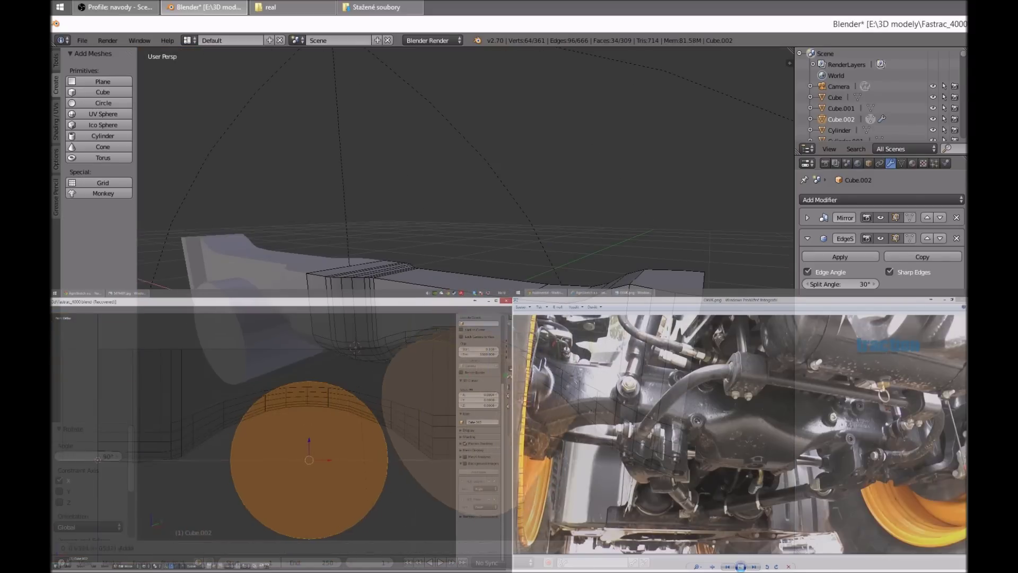
key(s)
key(ctrl+z)
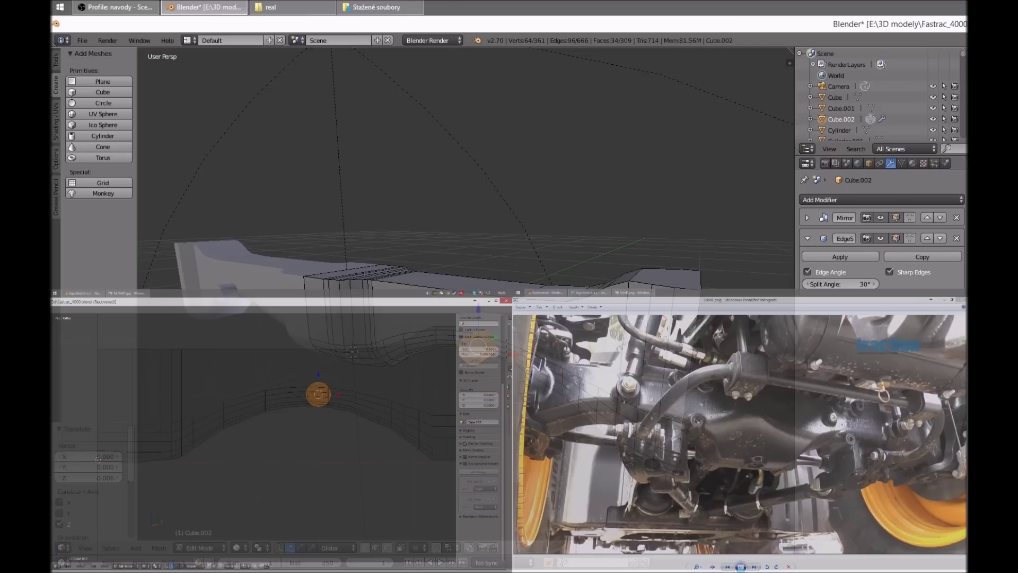
Inset the cylinder's top face and extrude it upward into a pin
key(a)
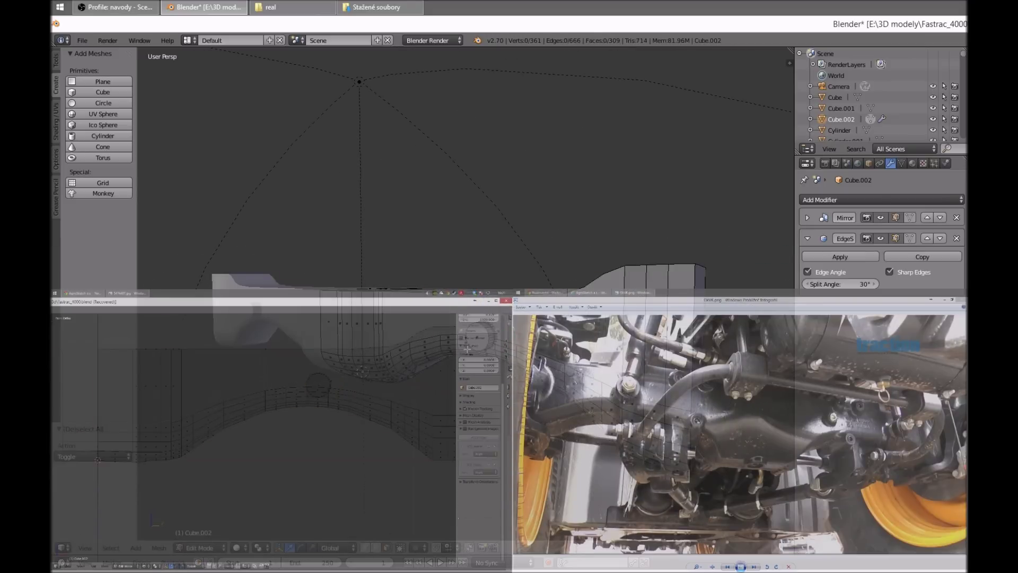
key(a)
key(ctrl+z)
key(i)
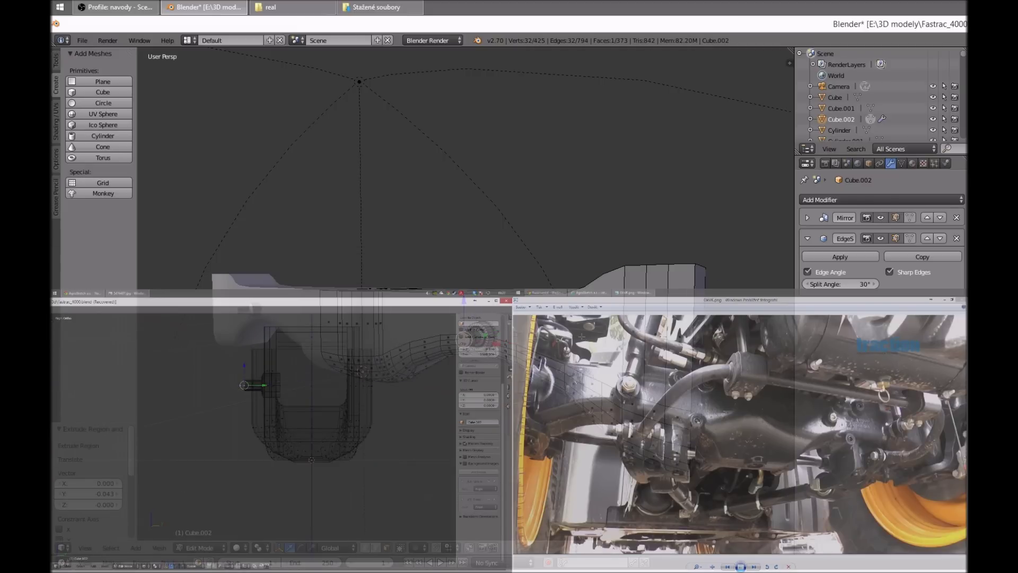
key(ctrl+l)
Reduce the selection to the pin's top face and view the beam with its pin
scroll(422, 257, up, 5)
scroll(422, 257, down, 4)
scroll(423, 257, down, 3)
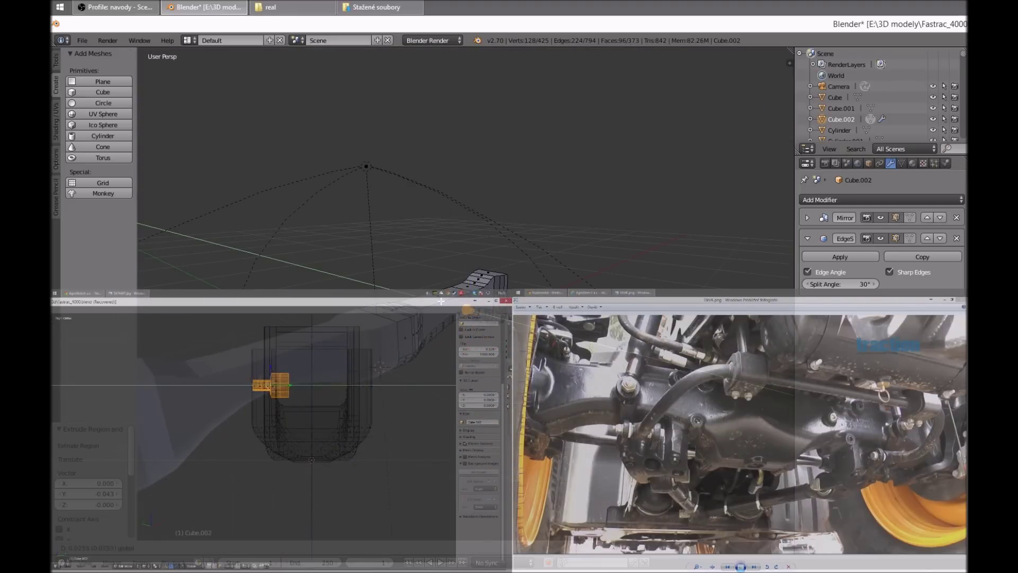
key(ctrl+z)
scroll(423, 257, up, 2)
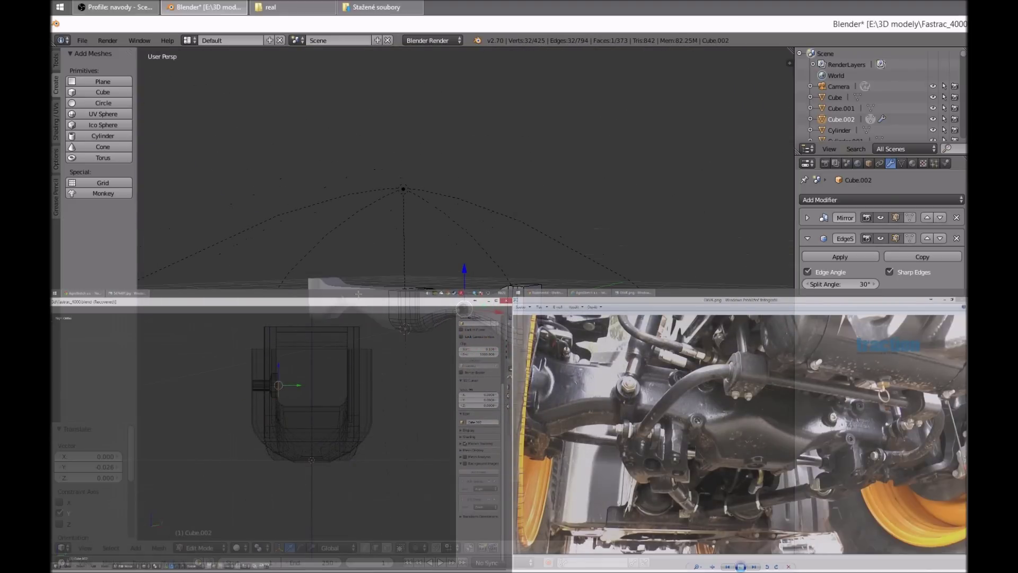
scroll(423, 257, up, 4)
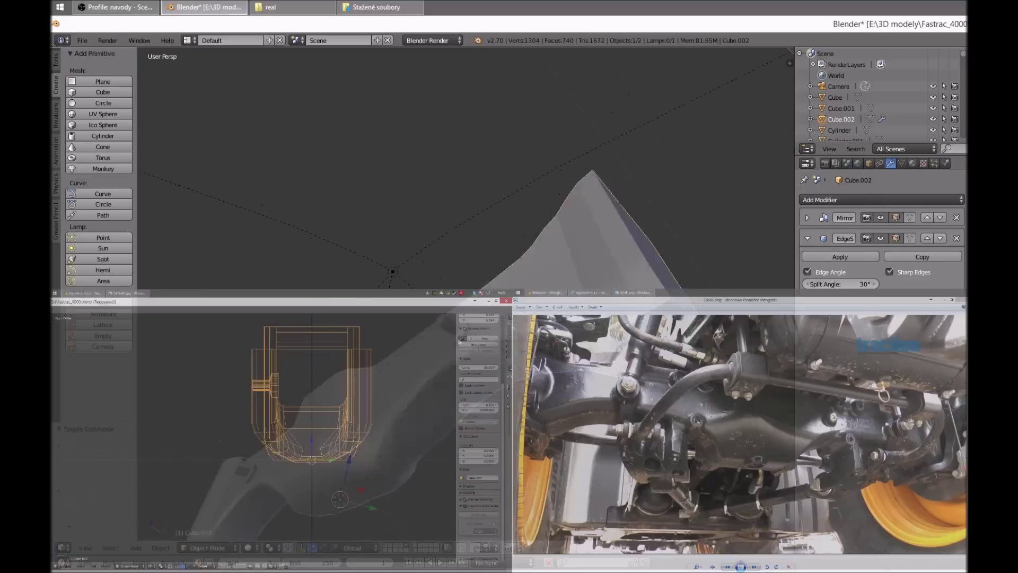
scroll(423, 257, up, 2)
scroll(423, 257, up, 2)
middle_drag(423, 257, 172, 314)
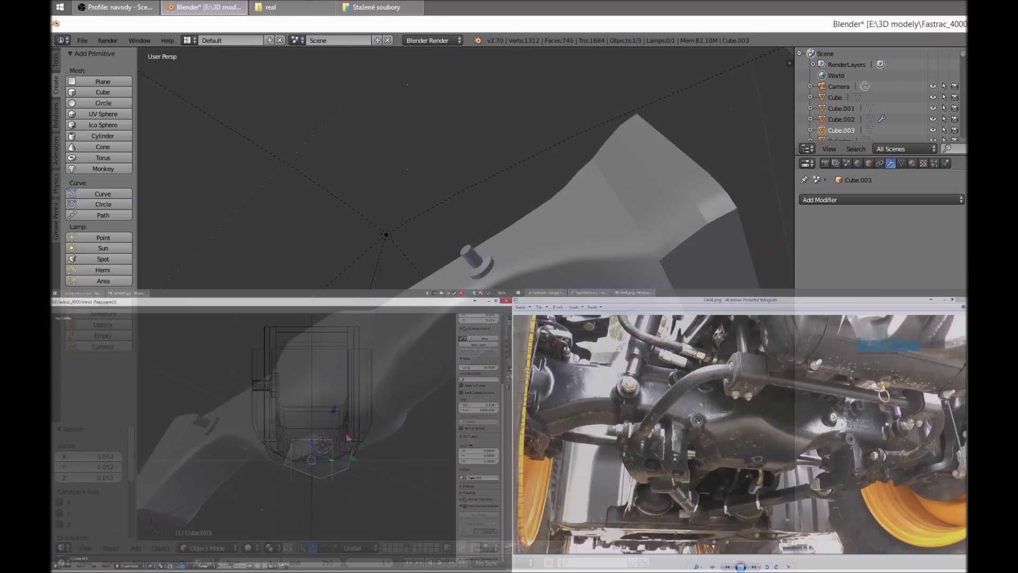
Add a new cube (Cube.003) with a Mirror modifier and move it along Z
click(881, 200)
click(880, 275)
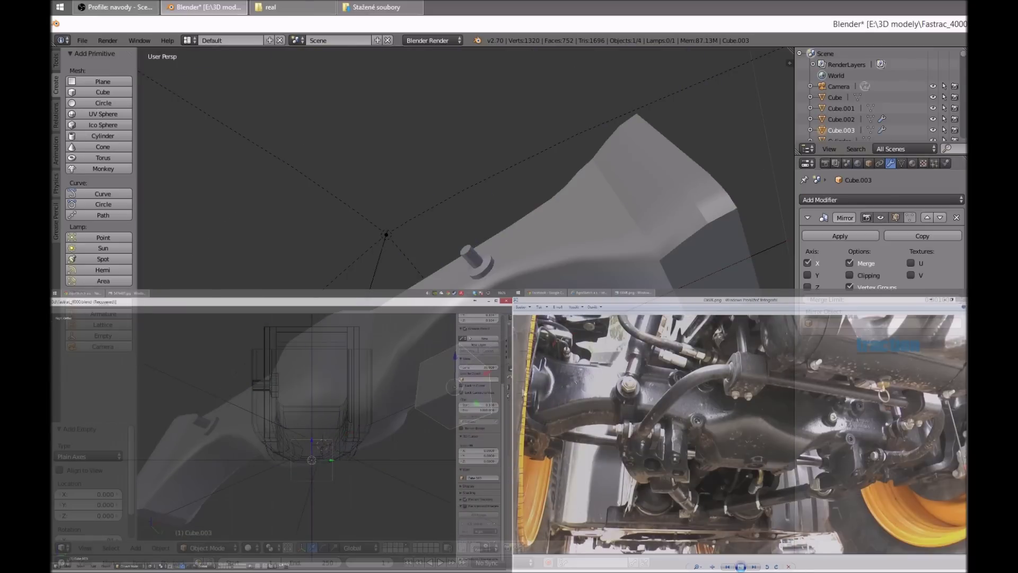
key(g)
key(z)
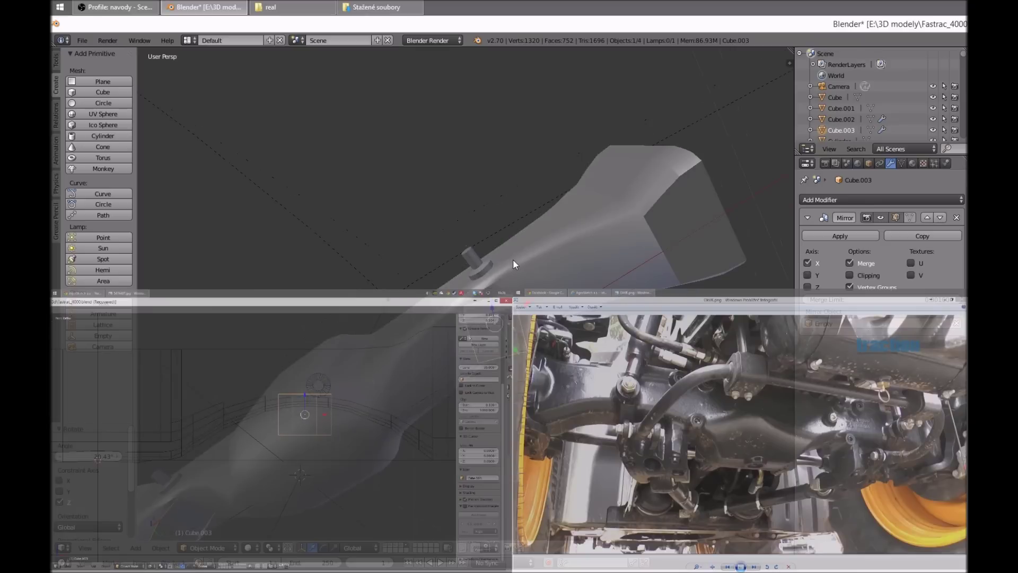
Inspect the new cube's mesh from front view and a close-up orbit, then return to Object Mode
key(Tab)
key(KP_1)
middle_drag(579, 277, 494, 287)
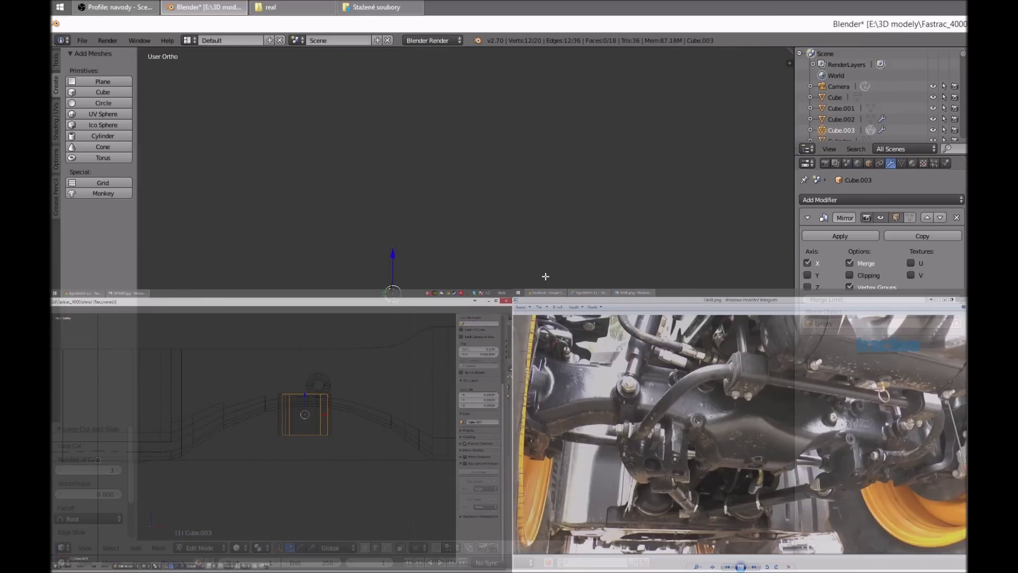
mouse_move(628, 289)
middle_down()
mouse_move(484, 227)
mouse_move(700, 228)
mouse_move(313, 253)
mouse_move(406, 256)
middle_up()
key(Tab)
key(Tab)
Slice the block with six evenly spaced loop cuts and view it in perspective
key(ctrl+r)
scroll(407, 256, up, 5)
click(406, 256)
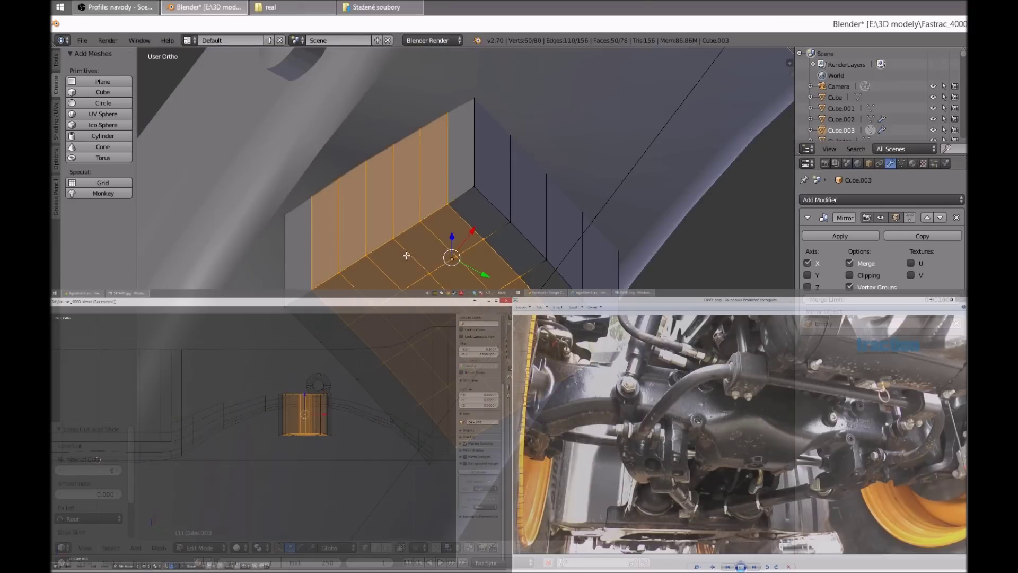
key(KP_5)
key(KP_5)
middle_drag(469, 240, 430, 90)
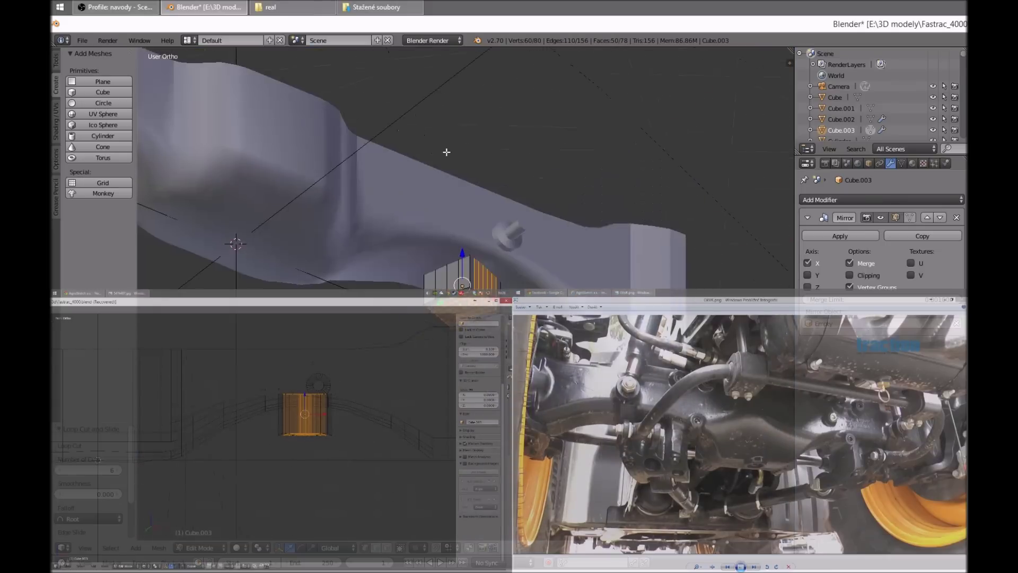
scroll(430, 91, up, 3)
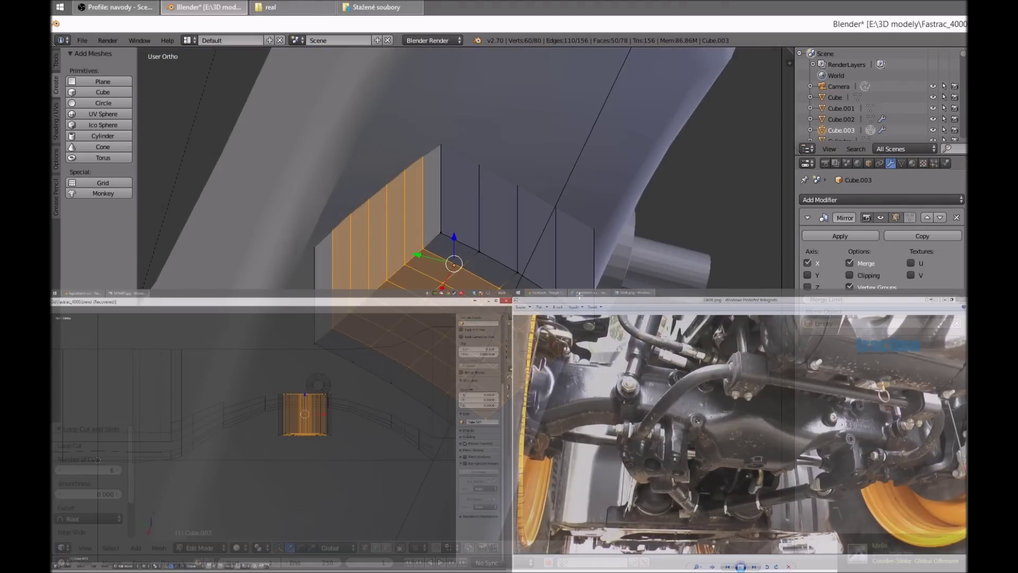
Undo the six loop cuts, then select one face of the block and nudge it
key(ctrl+z)
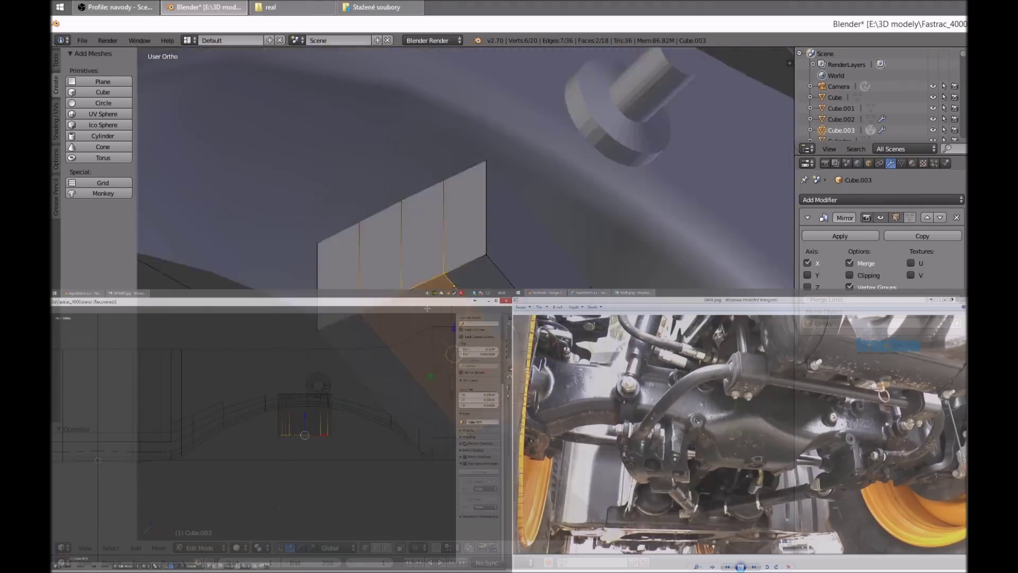
middle_drag(454, 264, 434, 277)
right_click(434, 277)
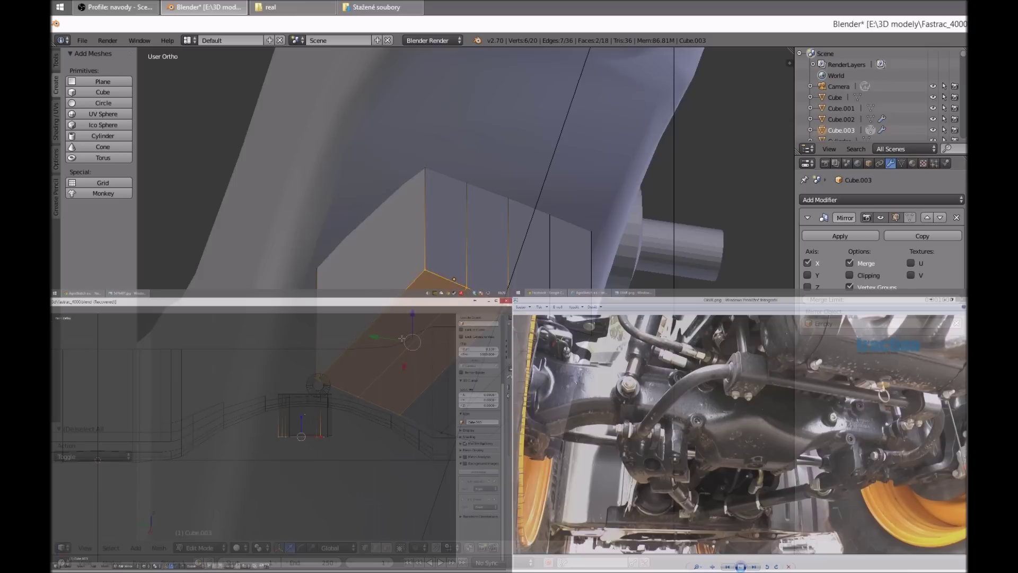
right_drag(434, 277, 431, 286)
mouse_move(431, 287)
middle_down()
mouse_move(427, 325)
mouse_move(354, 329)
middle_up()
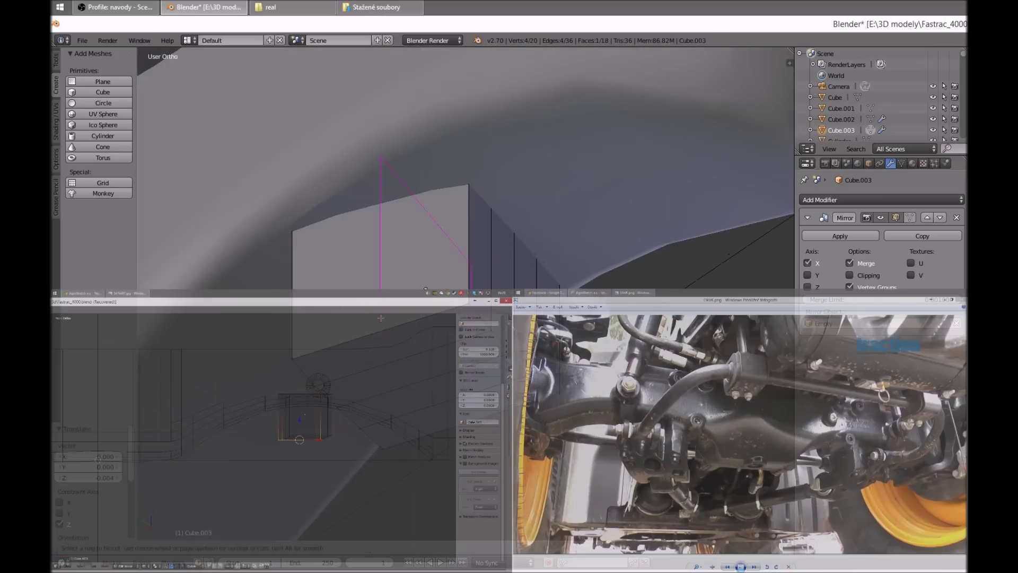
mouse_move(353, 329)
middle_down()
mouse_move(426, 289)
mouse_move(388, 403)
middle_up()
Add two new loop cuts across the box
key(ctrl+r)
click(426, 289)
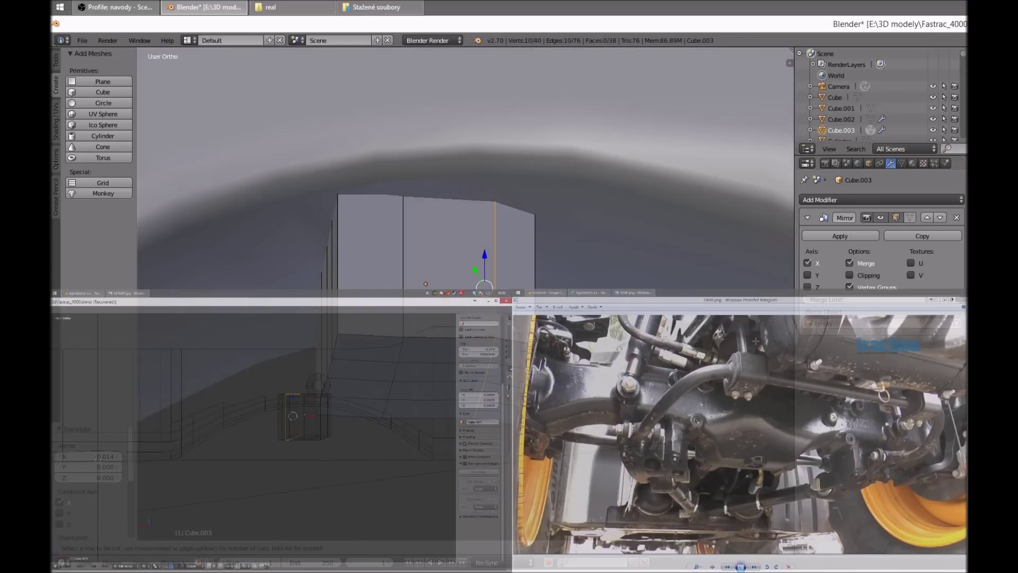
mouse_move(388, 403)
middle_down()
mouse_move(326, 278)
mouse_move(390, 293)
mouse_move(454, 328)
mouse_move(382, 377)
middle_up()
key(ctrl+r)
click(325, 278)
Extrude the two selected faces, loop-cut the extrusion, and move its edges into place
key(e)
click(426, 277)
right_drag(382, 378, 382, 379)
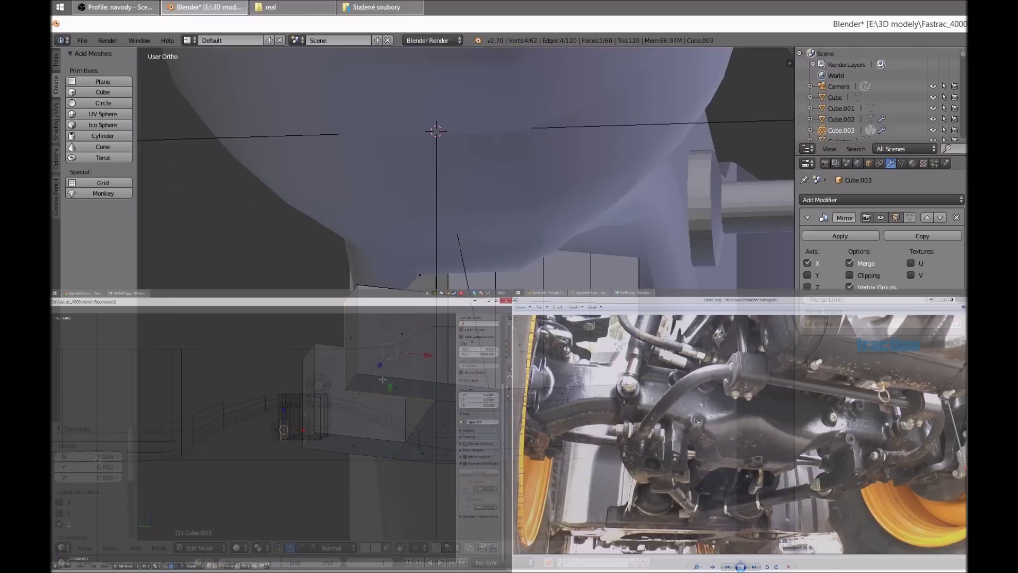
click(302, 428)
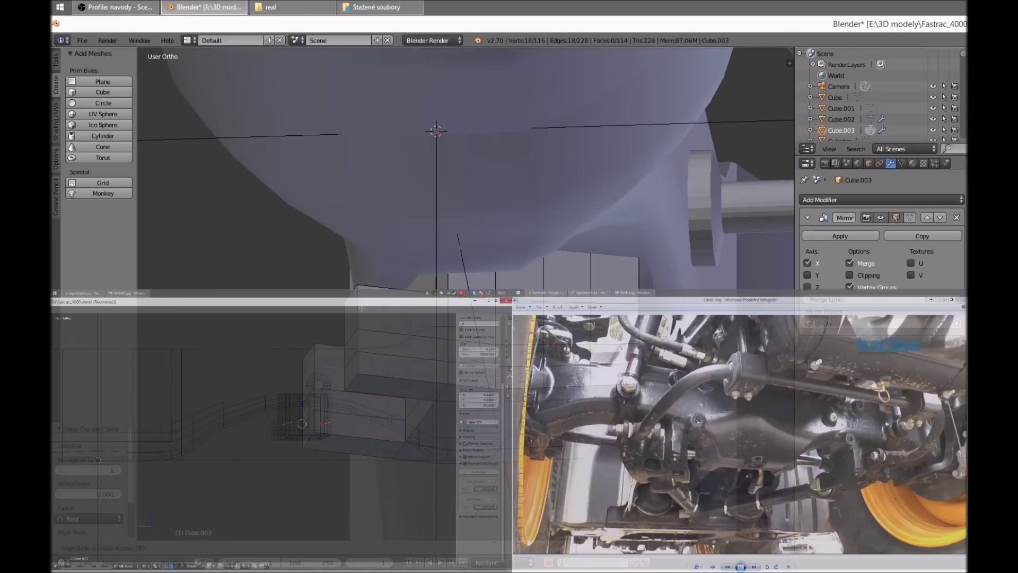
right_drag(302, 423, 279, 430)
shift+right_drag(346, 339, 326, 366)
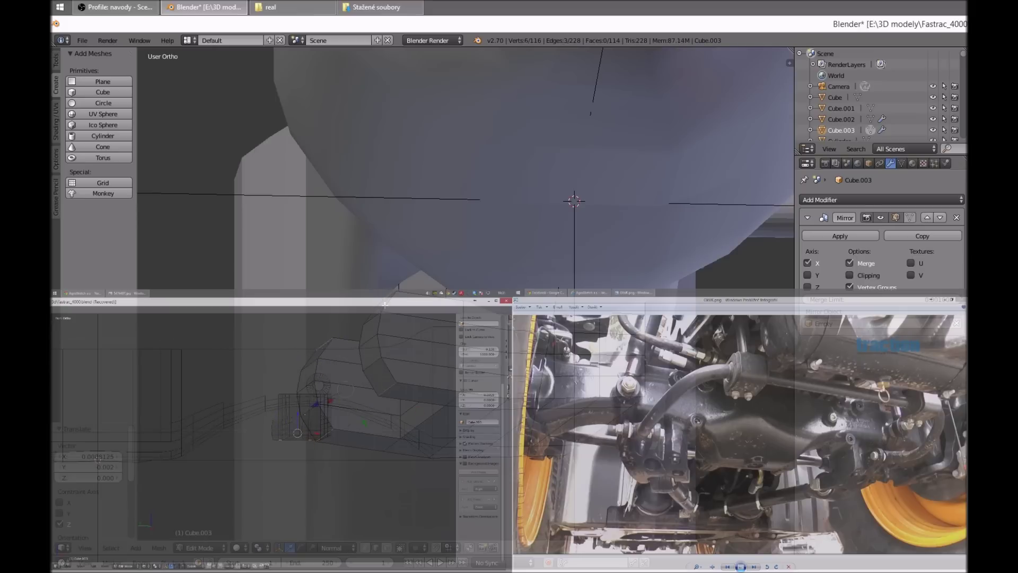
Check the whole bracket in Object Mode, then go back to editing its mesh
key(Tab)
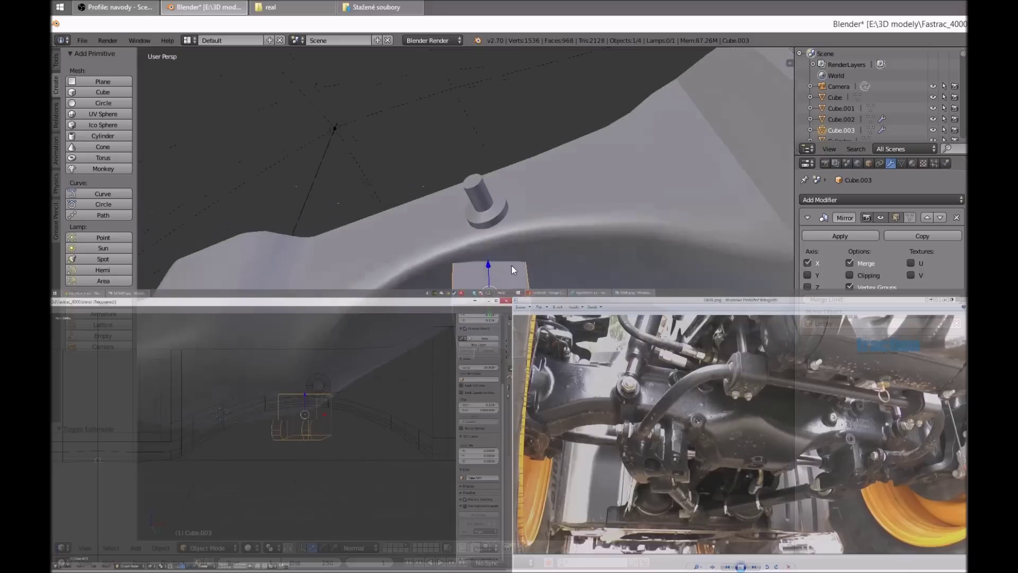
middle_drag(514, 260, 536, 250)
key(Tab)
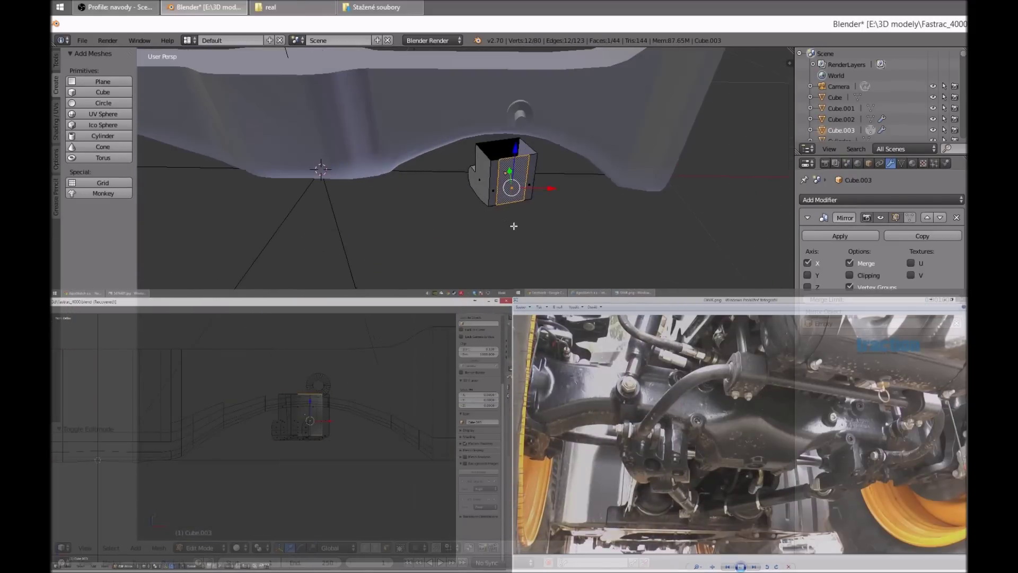
Make knife cuts on the block and select the narrow side strip face
key(a)
key(Return)
right_click(528, 181)
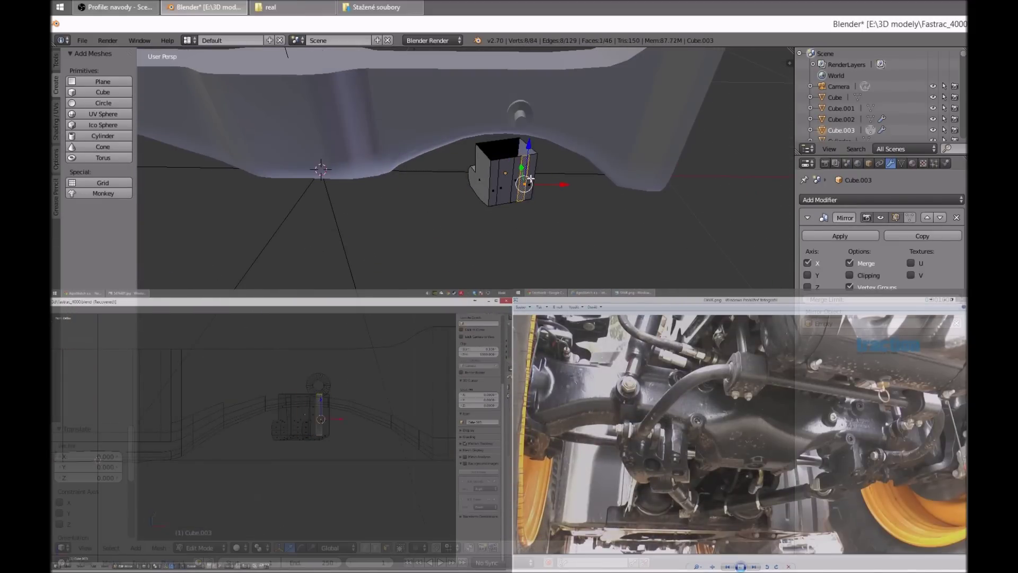
key(Return)
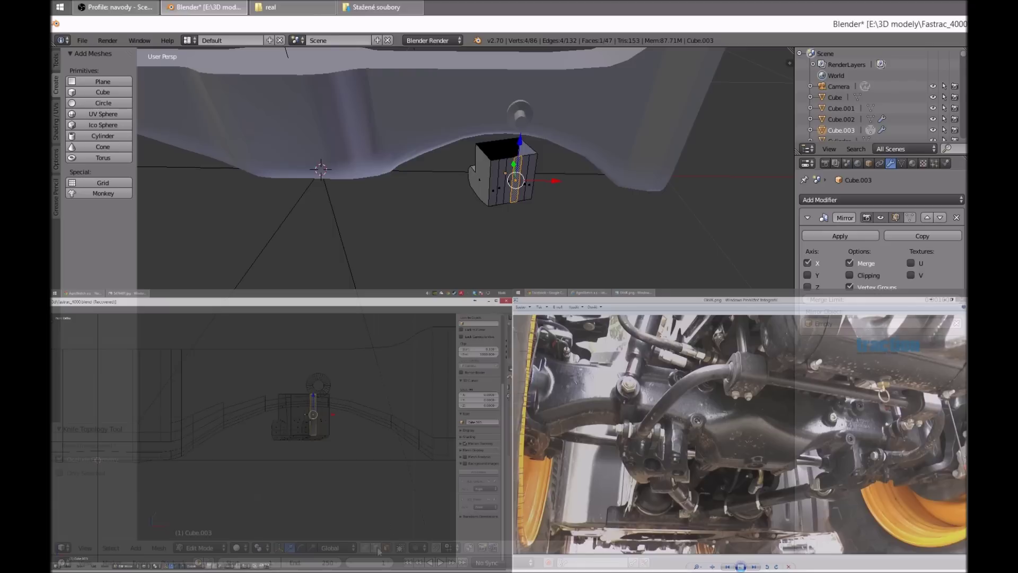
Dissolve the unwanted edge and the extra vertices on the block
key(x)
click(527, 191)
middle_drag(527, 192, 567, 175)
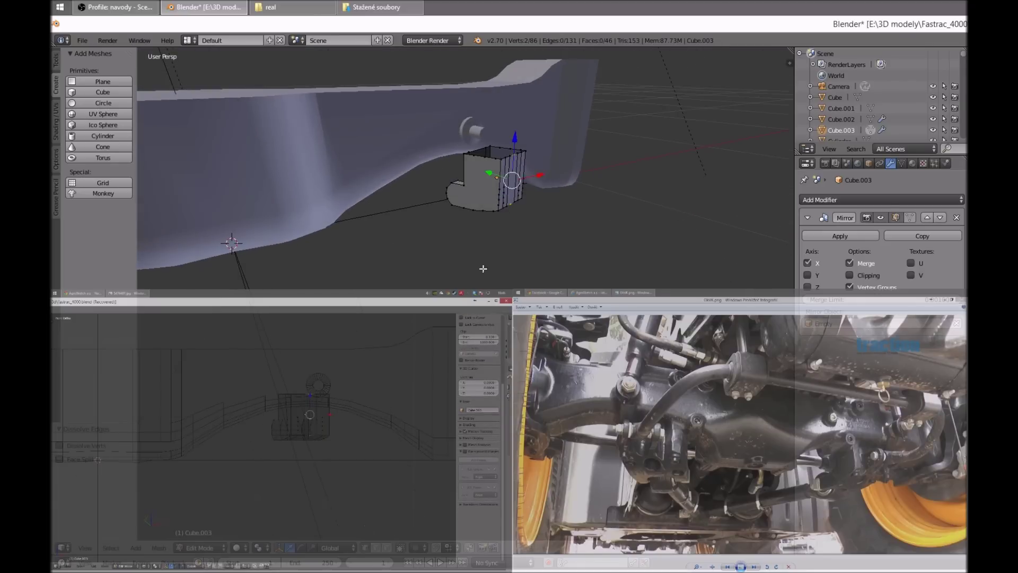
key(a)
mouse_move(584, 212)
middle_down()
mouse_move(635, 244)
mouse_move(505, 182)
mouse_move(431, 257)
mouse_move(616, 116)
mouse_move(586, 144)
mouse_move(608, 175)
middle_up()
key(x)
click(635, 234)
Cut a new edge with the Knife and extrude the strip face downward
key(k)
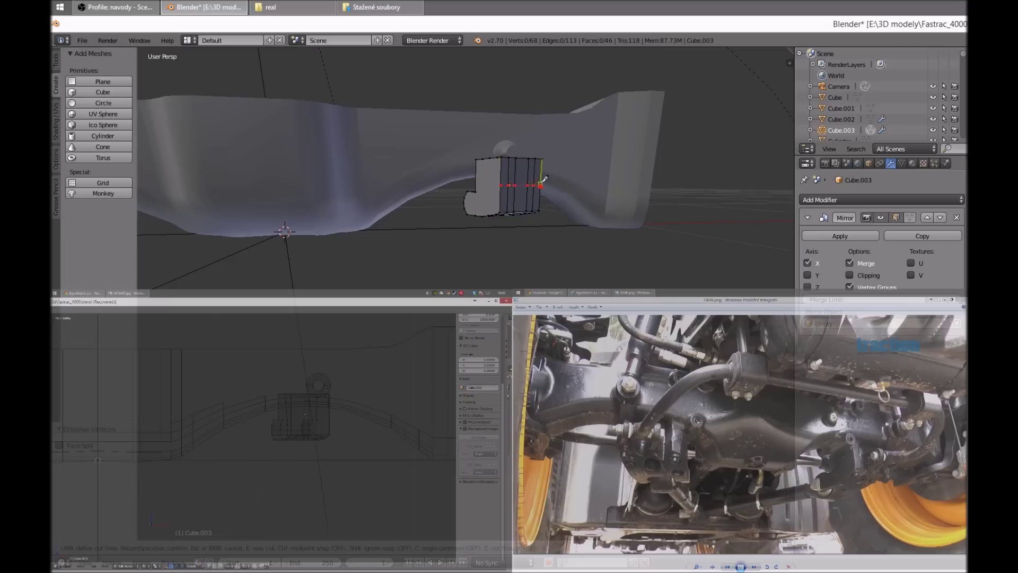
key(Return)
key(e)
click(589, 159)
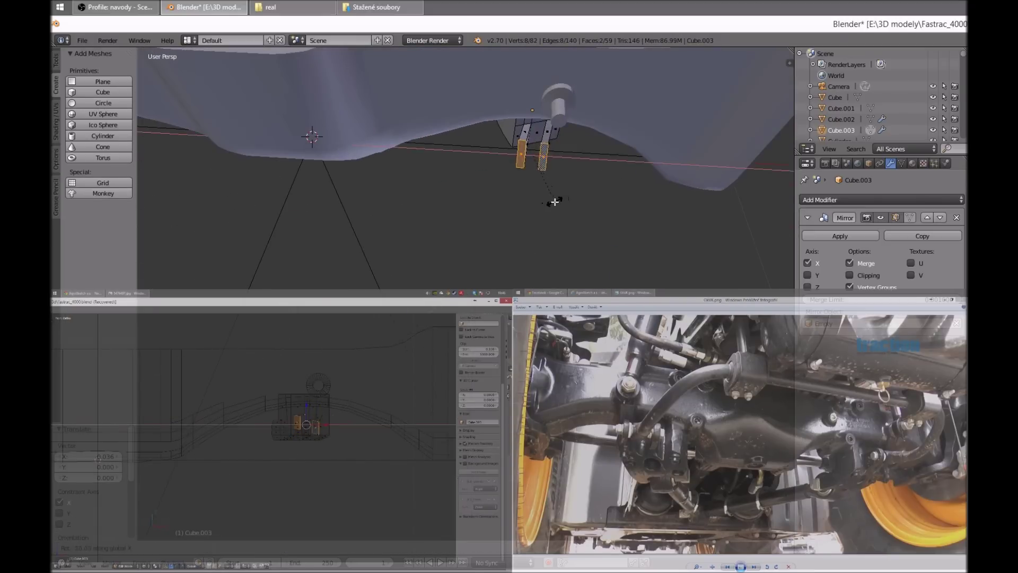
Rotate the extruded strip about Z by about -16°
key(KP_Decimal)
key(r)
key(z)
click(509, 223)
middle_drag(509, 223, 482, 248)
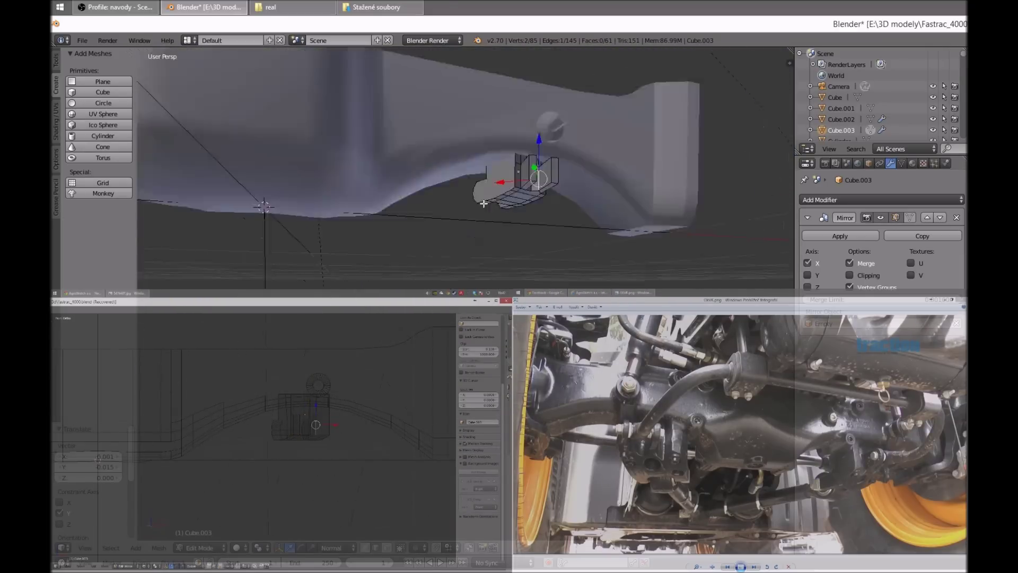
mouse_move(230, 236)
middle_down()
mouse_move(499, 155)
mouse_move(456, 105)
mouse_move(585, 75)
mouse_move(524, 163)
middle_up()
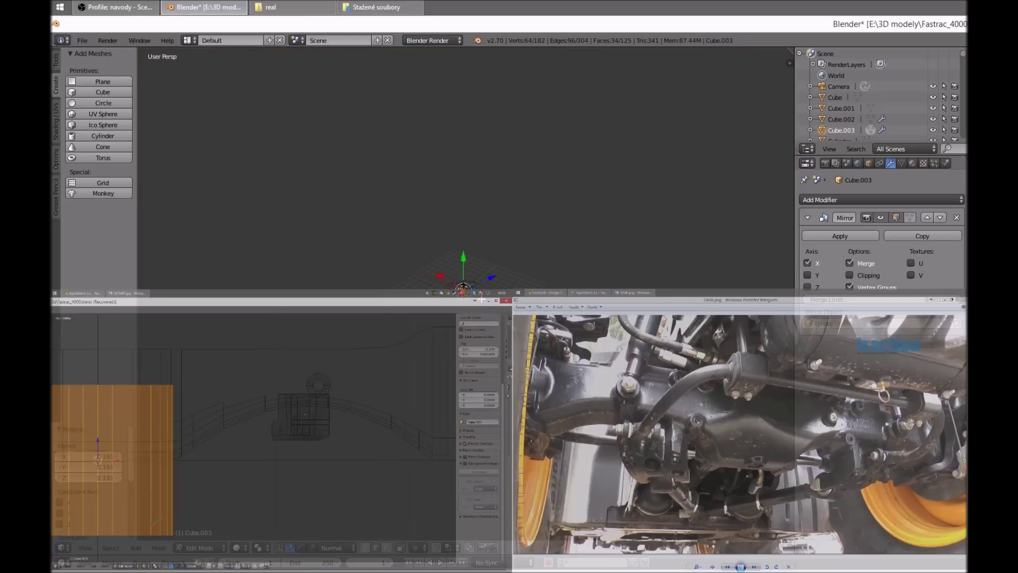
Dissolve the selected stray edges around the bracket's bushings
mouse_move(536, 239)
middle_down()
mouse_move(512, 204)
mouse_move(659, 260)
middle_up()
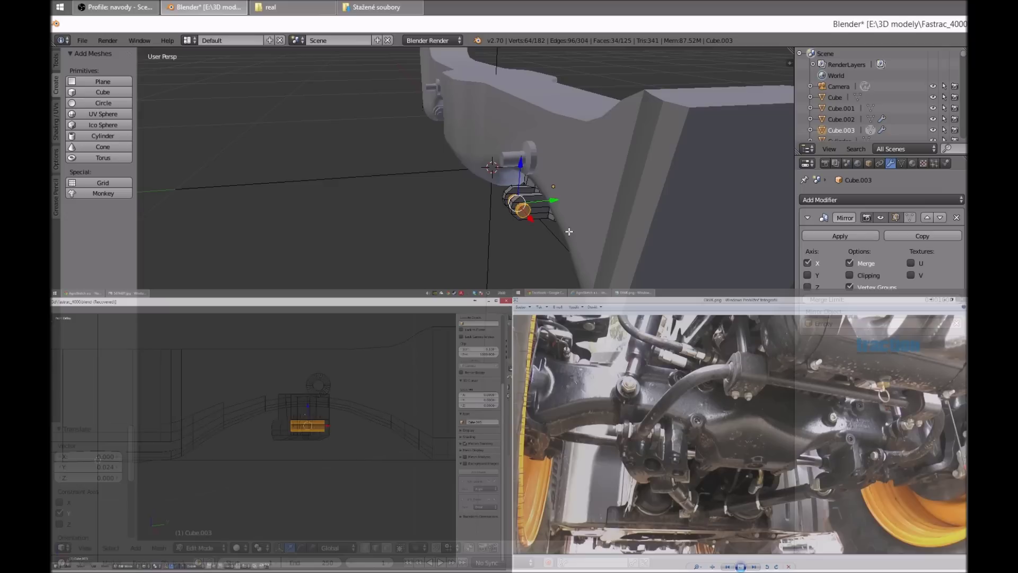
key(Tab)
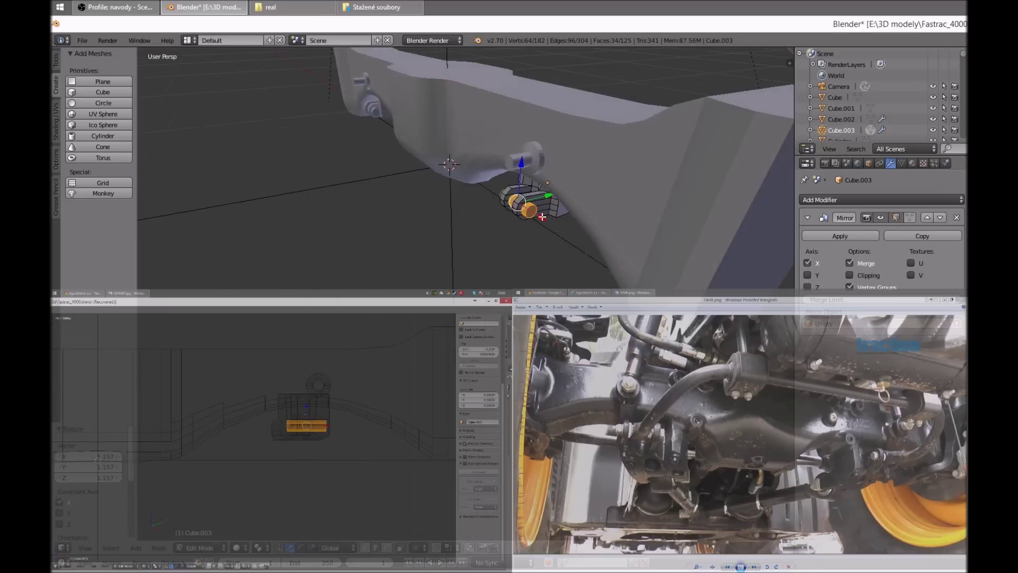
mouse_move(514, 154)
middle_down()
mouse_move(432, 145)
mouse_move(561, 193)
mouse_move(586, 250)
middle_up()
key(Tab)
key(x)
click(546, 200)
mouse_move(547, 200)
middle_down()
mouse_move(705, 260)
mouse_move(561, 220)
mouse_move(491, 256)
mouse_move(546, 219)
mouse_move(541, 205)
middle_up()
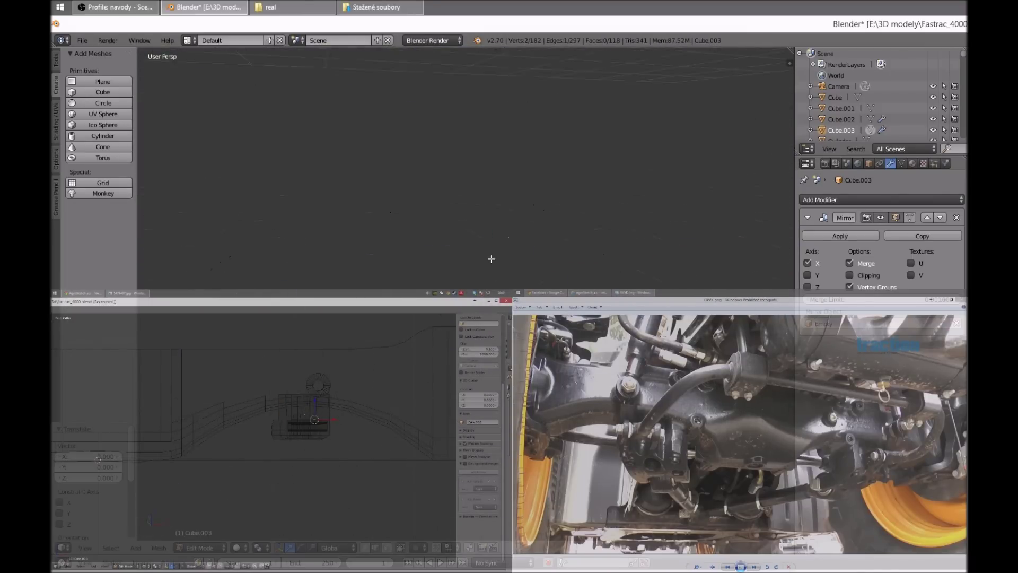
Join the two selected vertices with an edge and dissolve the remaining extra edges
key(f)
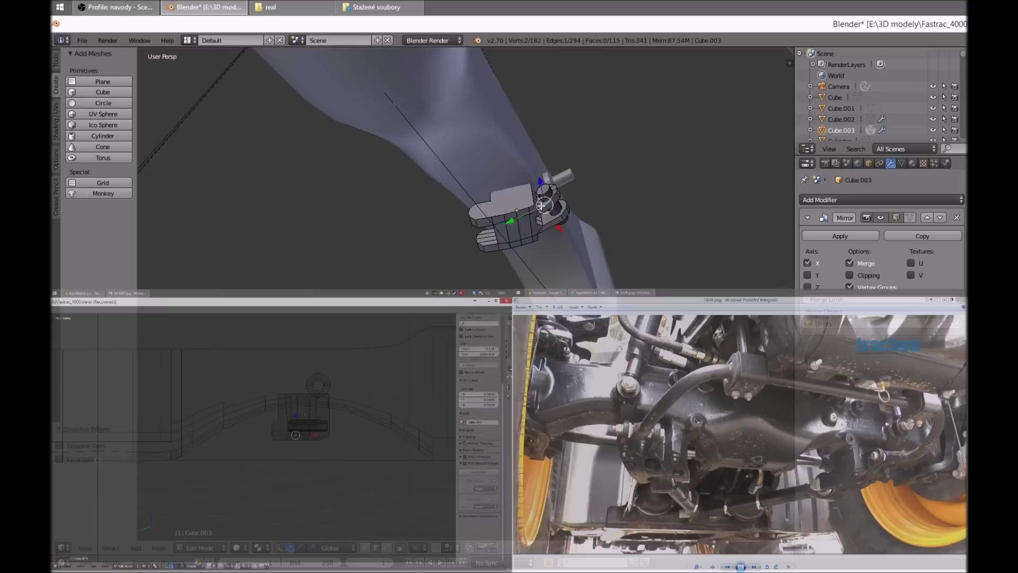
click(542, 204)
mouse_move(542, 205)
middle_down()
mouse_move(603, 227)
mouse_move(551, 225)
middle_up()
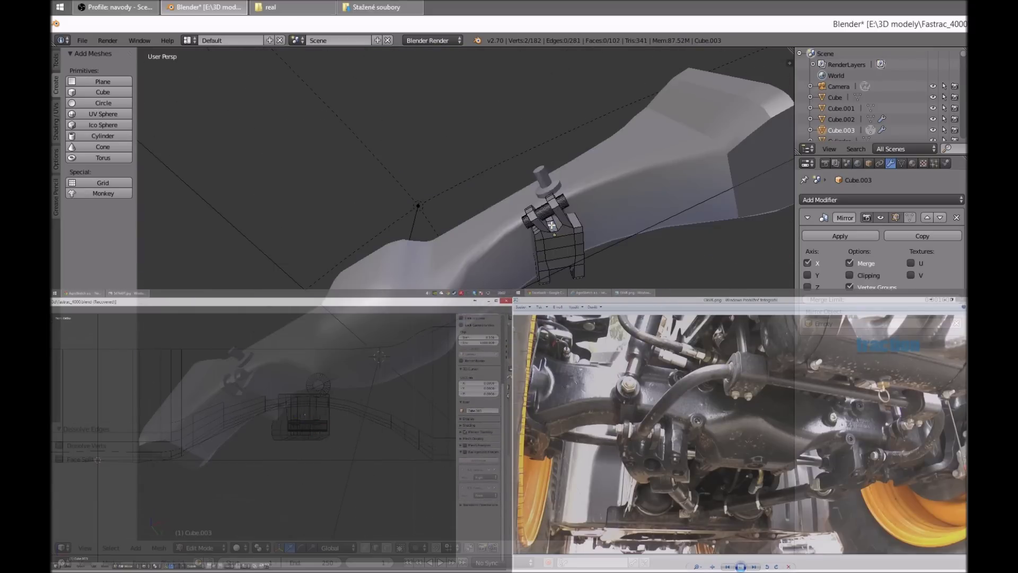
middle_drag(602, 196, 532, 213)
mouse_move(626, 179)
middle_down()
mouse_move(546, 214)
mouse_move(628, 202)
mouse_move(536, 126)
mouse_move(588, 228)
mouse_move(577, 227)
middle_up()
Dissolve a few more edges on the bracket
right_click(546, 215)
key(x)
click(530, 201)
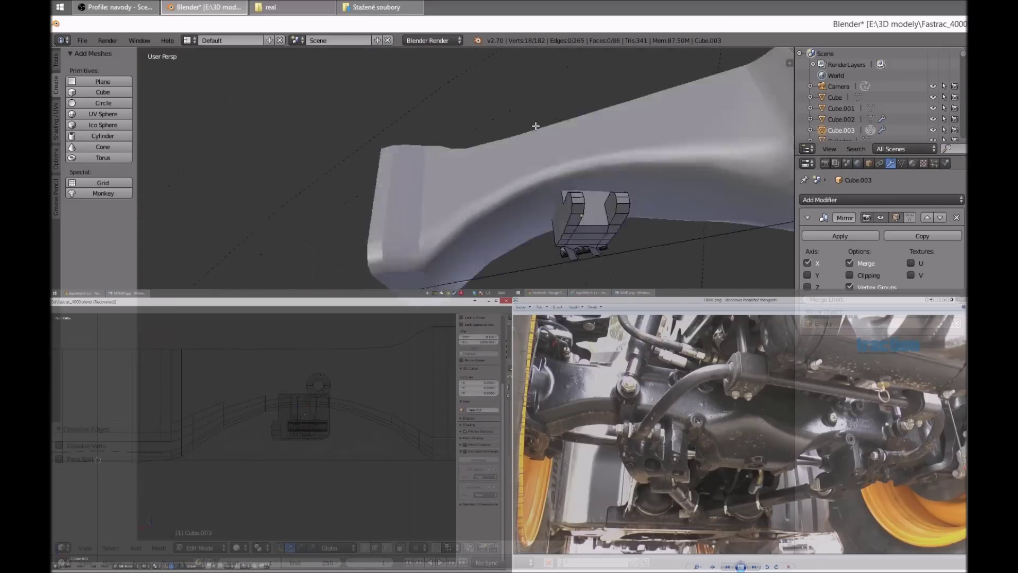
shift+right_click(589, 228)
key(x)
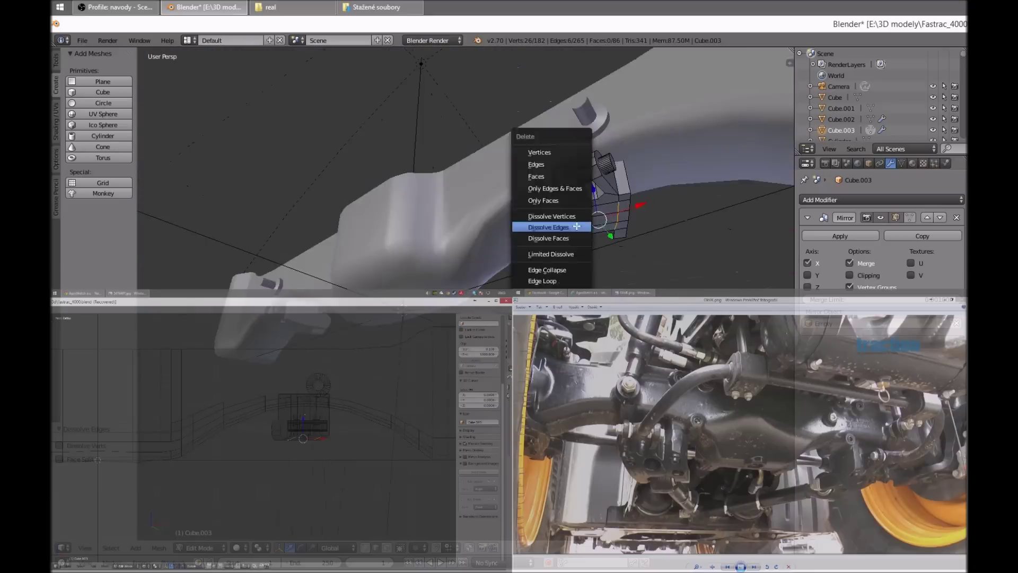
click(577, 227)
Select the axle beam Cube.002 and start editing its mesh
key(Tab)
scroll(520, 245, down, 5)
middle_drag(520, 245, 533, 224)
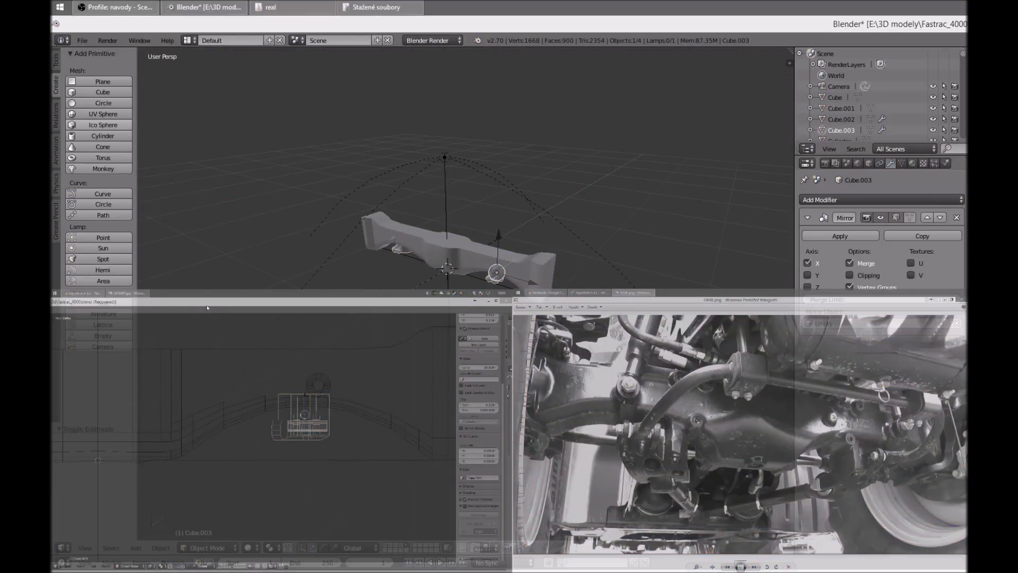
right_click(532, 252)
key(Tab)
scroll(557, 251, up, 4)
scroll(598, 250, up, 3)
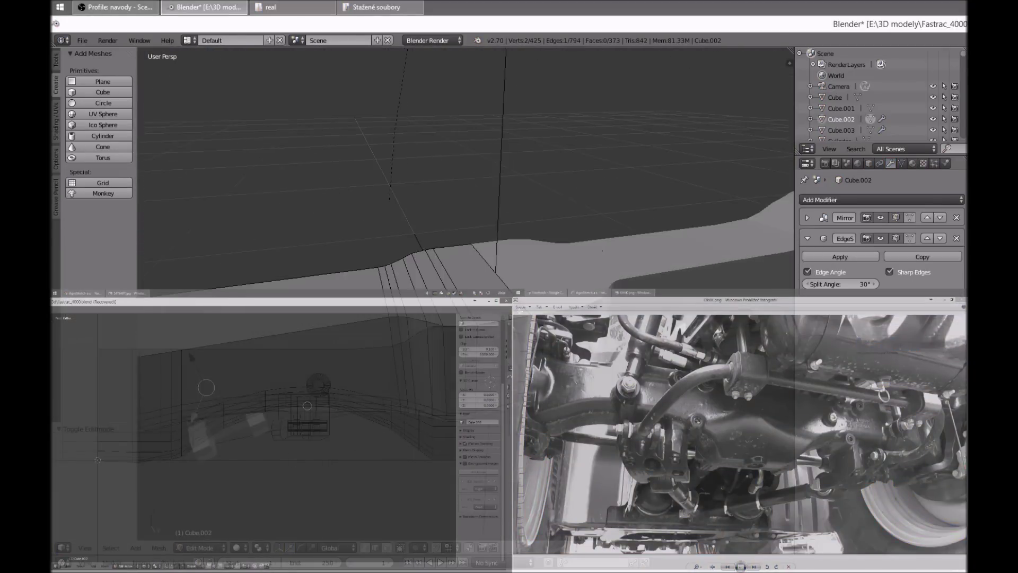
middle_drag(599, 250, 529, 283)
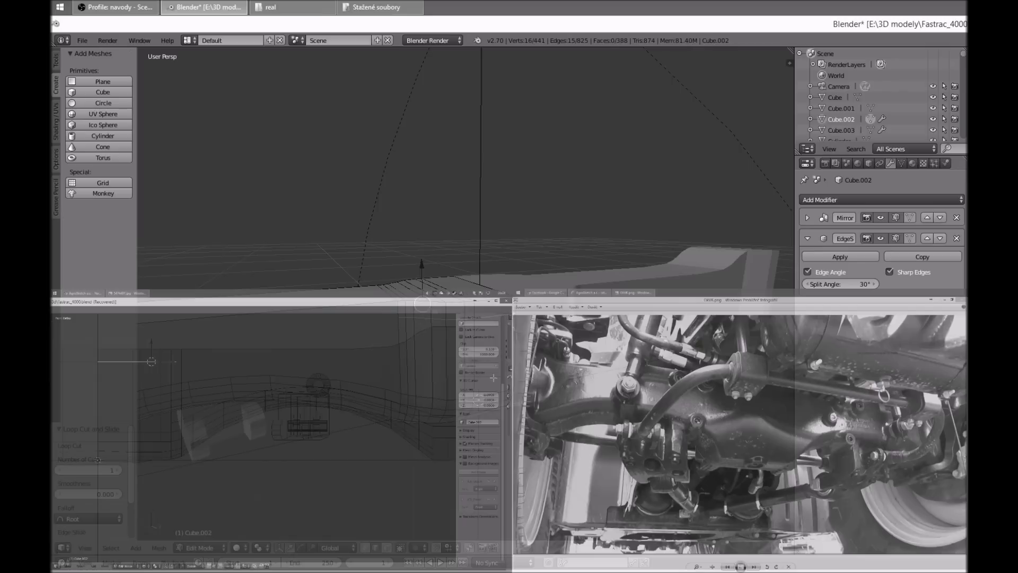
mouse_move(530, 283)
middle_down()
mouse_move(562, 282)
mouse_move(565, 265)
mouse_move(386, 554)
middle_up()
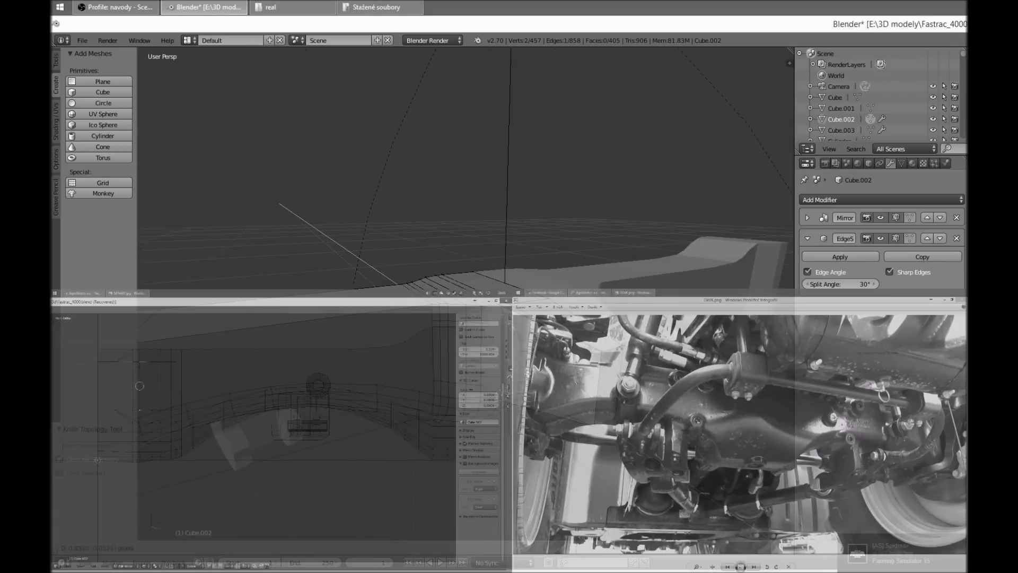
Focus on the selected beam vertex and make a Knife cut on Cube.002
key(KP_Decimal)
mouse_move(467, 180)
middle_down()
mouse_move(568, 212)
mouse_move(469, 271)
middle_up()
key(k)
key(Escape)
key(Tab)
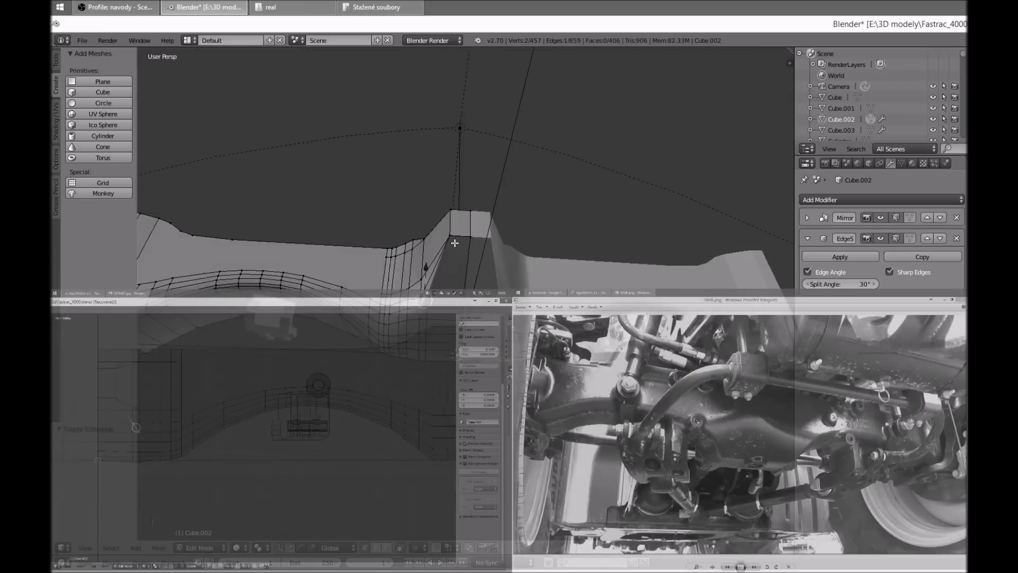
key(Tab)
middle_drag(469, 271, 472, 223)
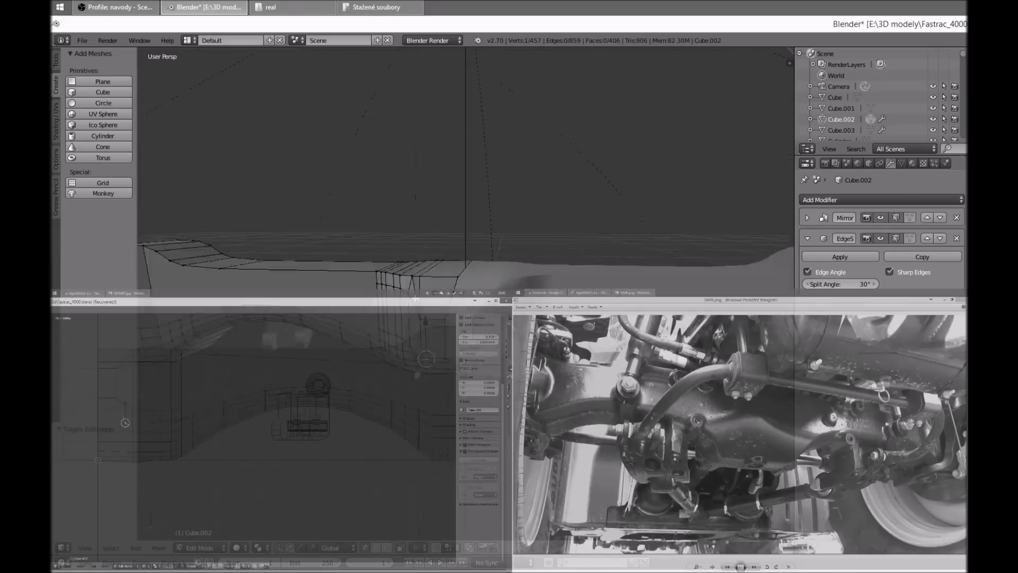
middle_drag(584, 297, 603, 346)
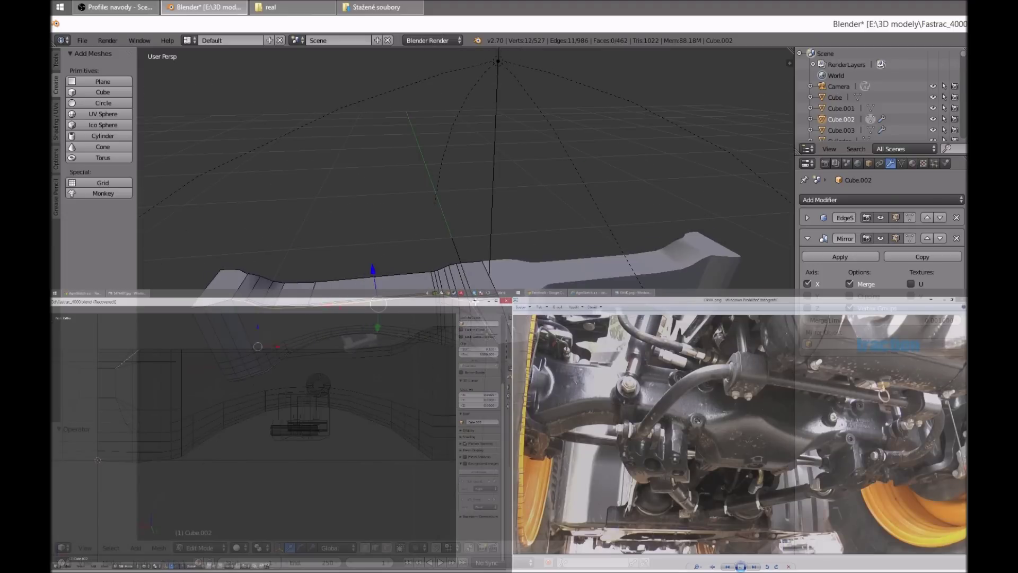
Move in close on the axle beam and Knife-cut a new edge near the bracket
middle_drag(396, 271, 400, 300)
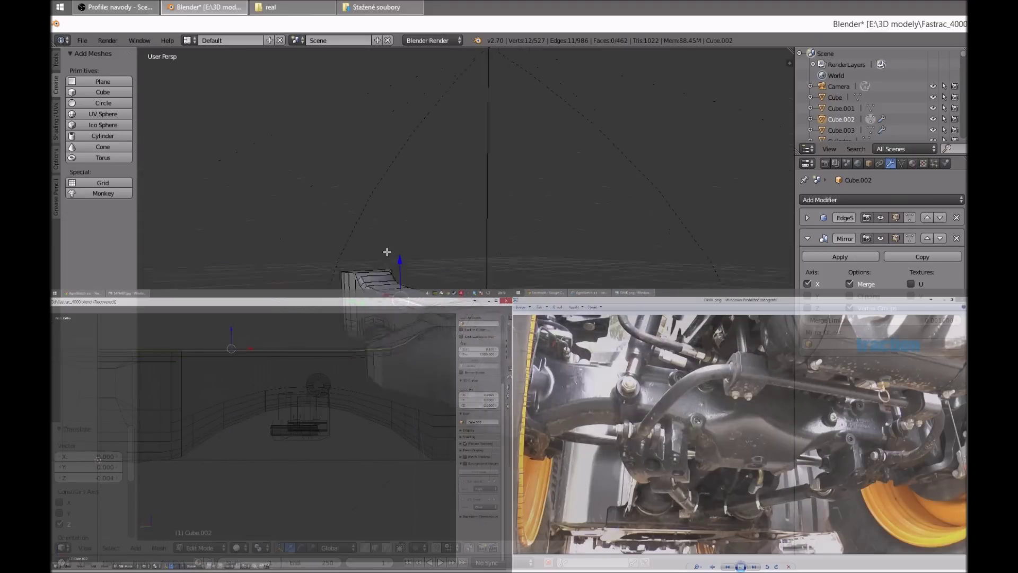
key(k)
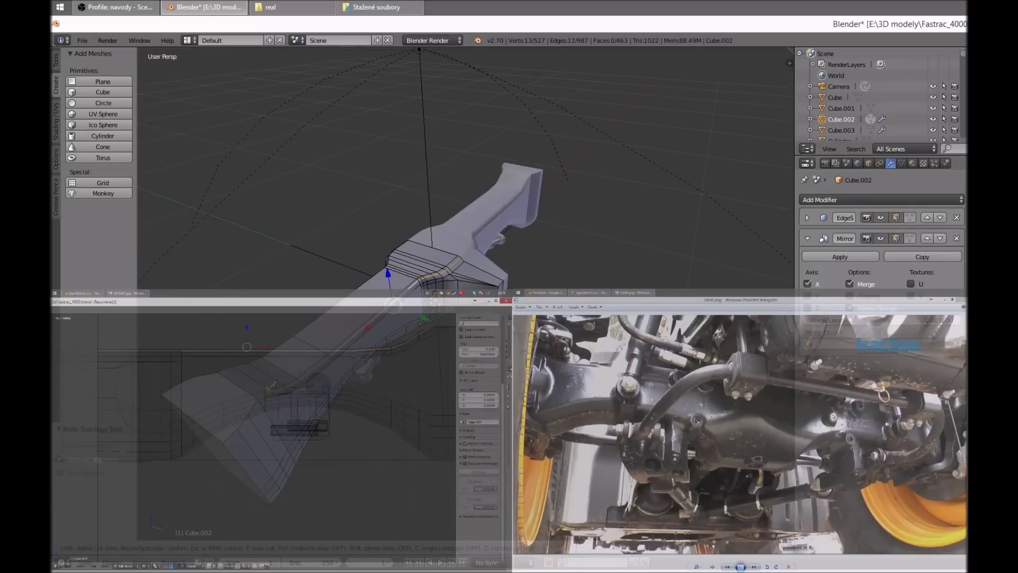